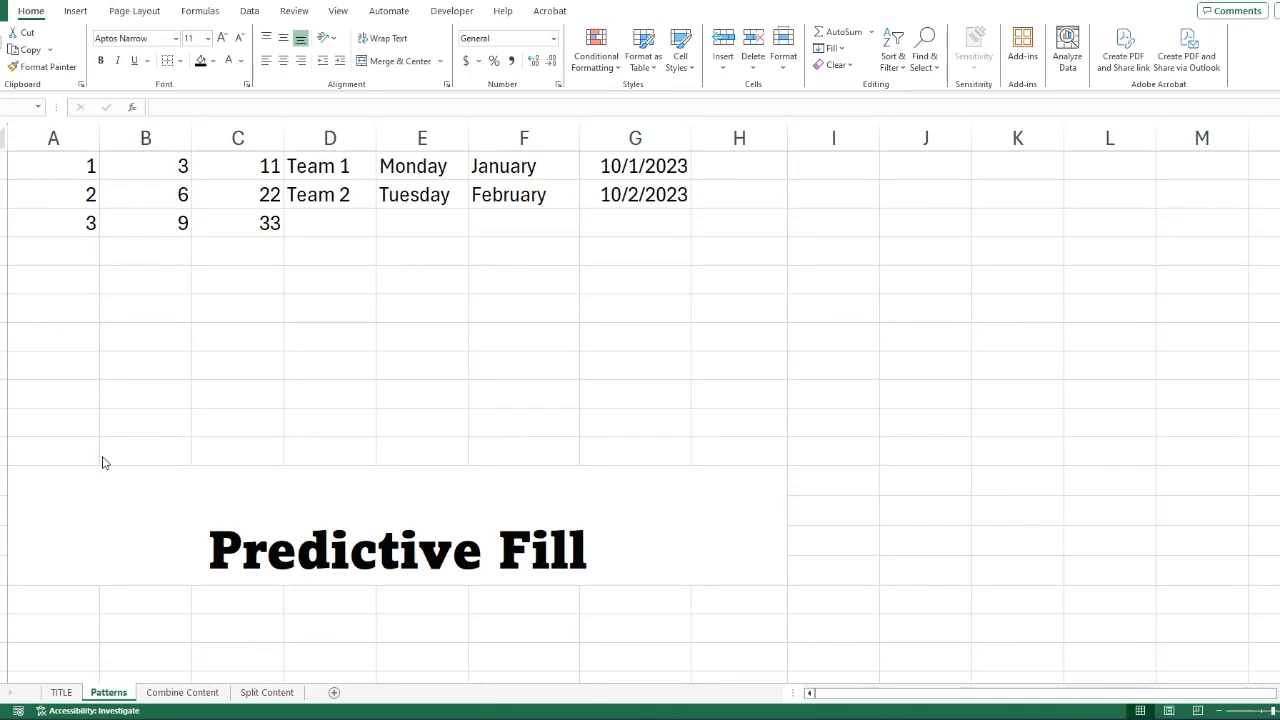
Extend the number series 1, 2, 3 in column A down to 10 by predictive fill.
click(76, 162)
drag(76, 162, 95, 226)
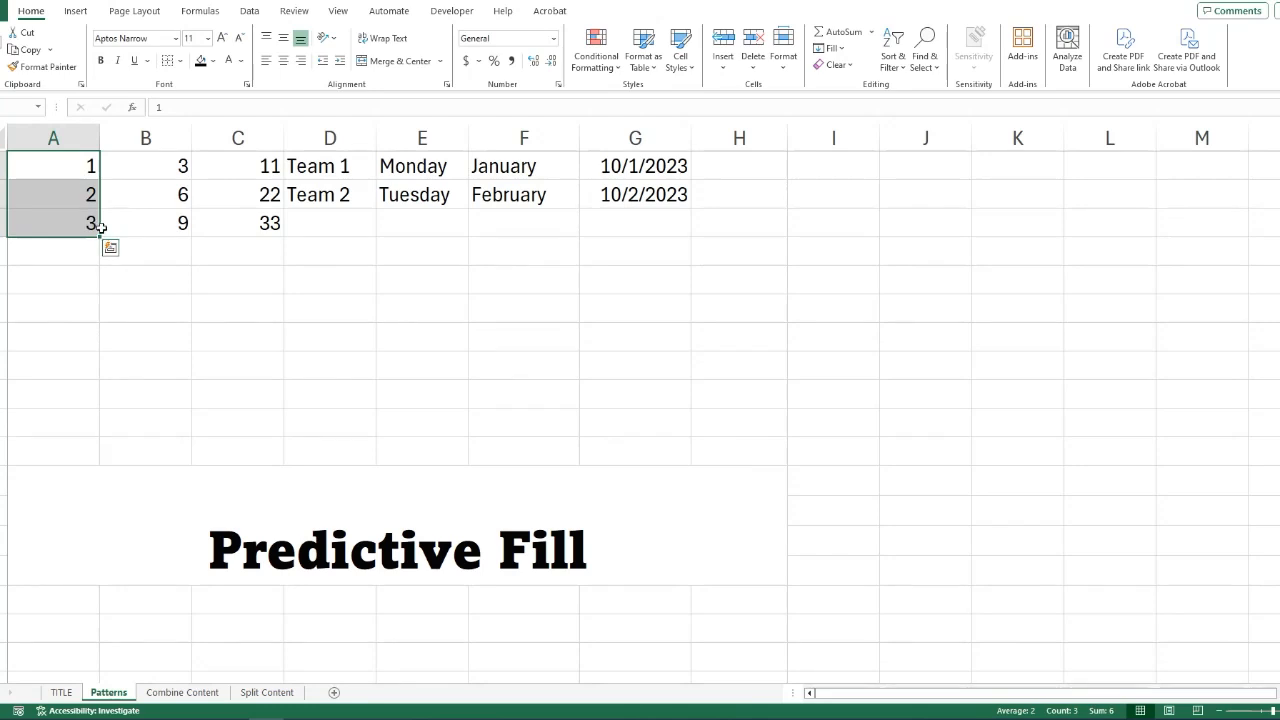
drag(103, 234, 102, 432)
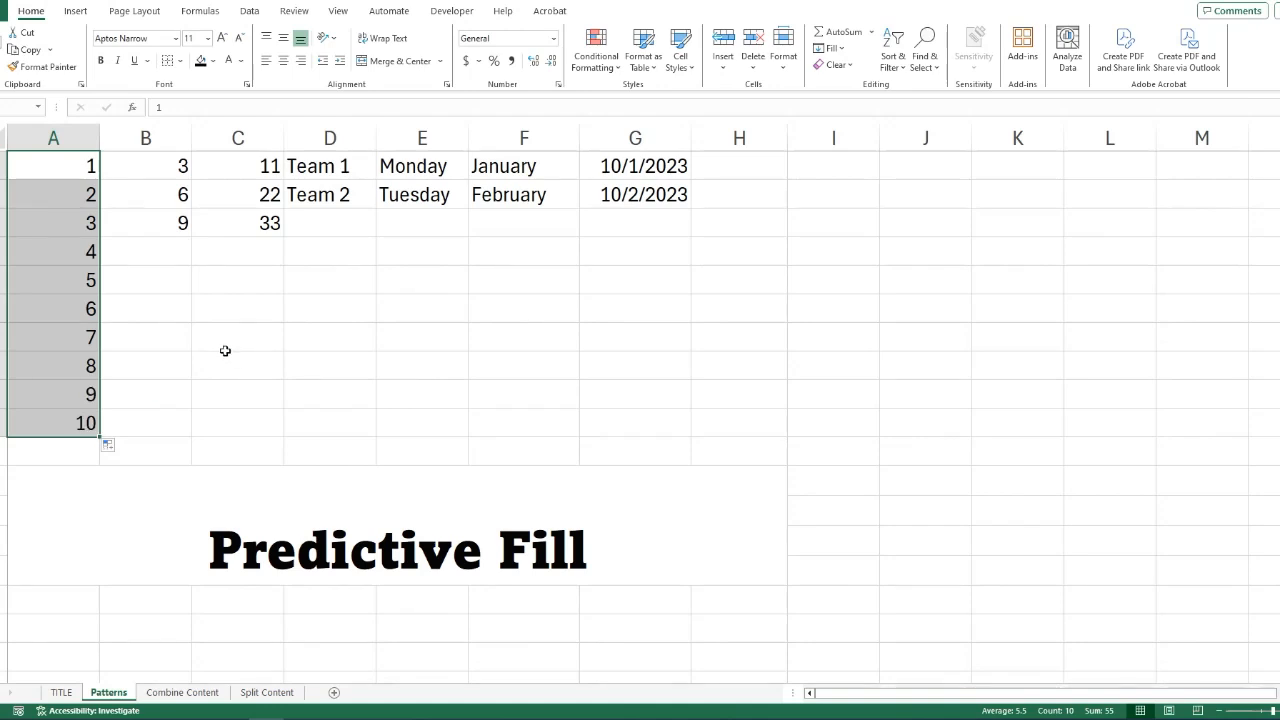
click(157, 311)
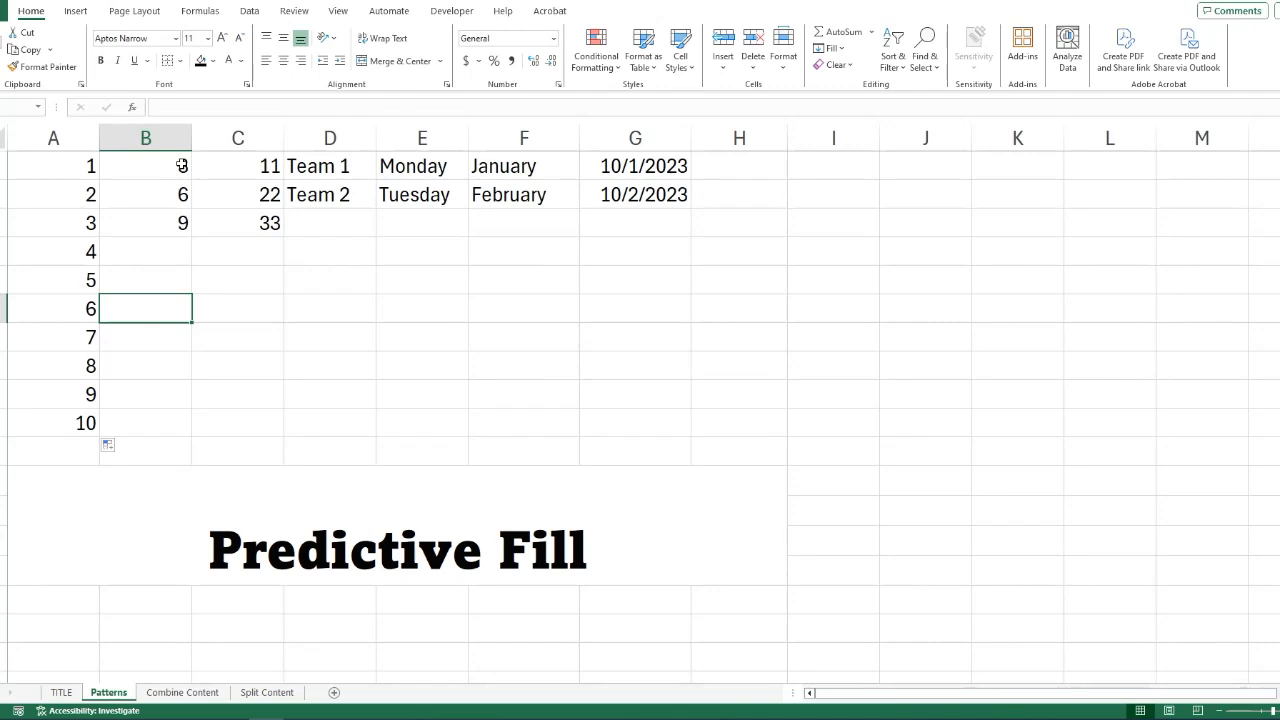
Extend the multiples of 3 in column B down to 24 and the multiples of 11 in column C down to 99.
click(180, 166)
drag(180, 166, 195, 378)
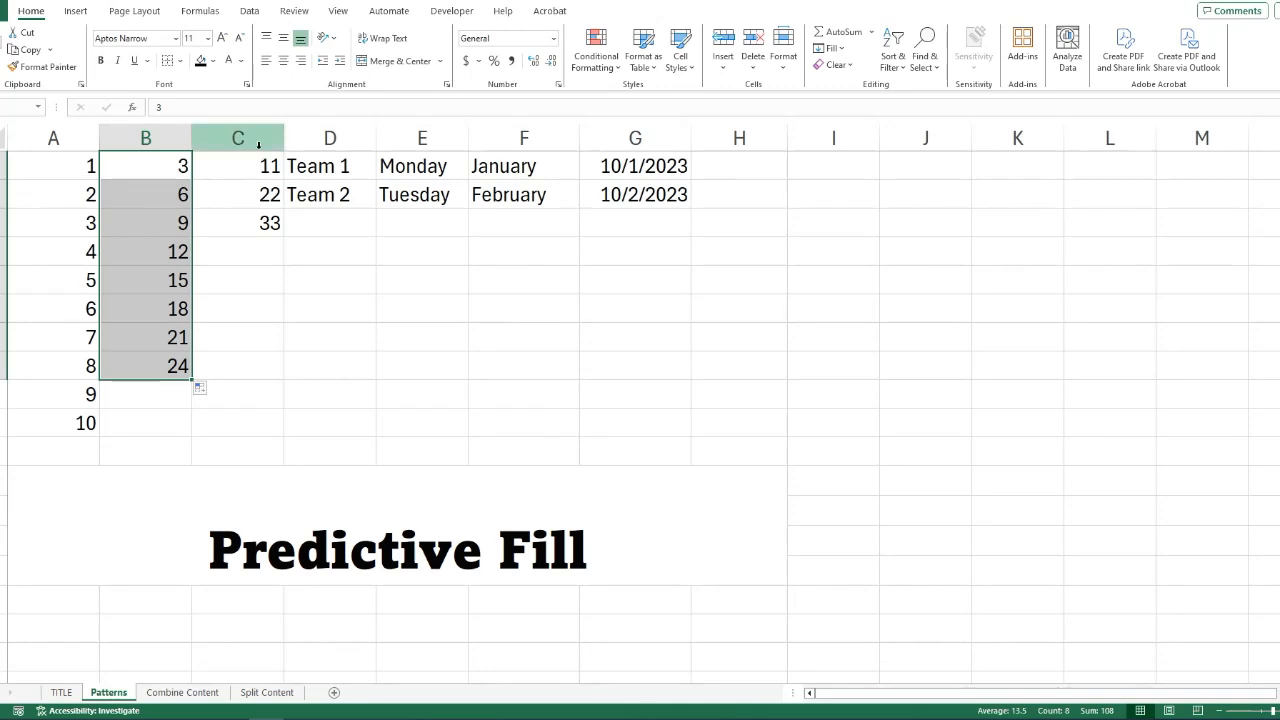
drag(263, 165, 260, 218)
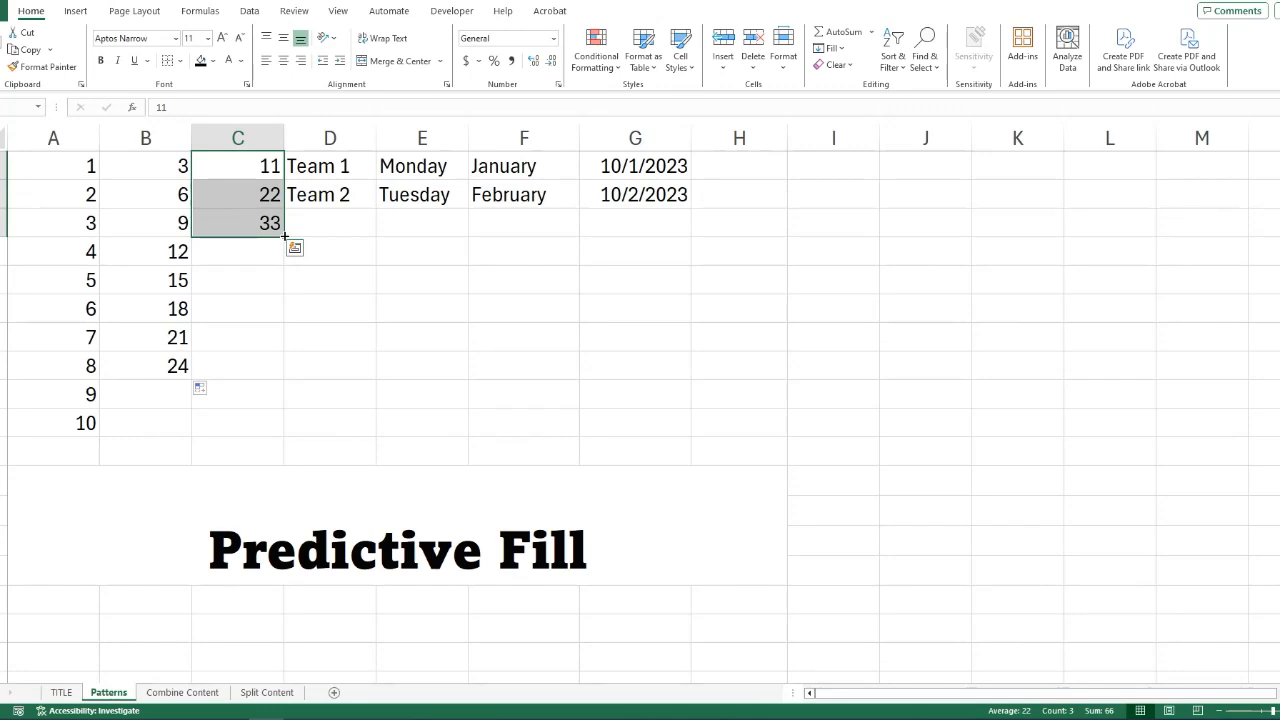
drag(285, 237, 288, 410)
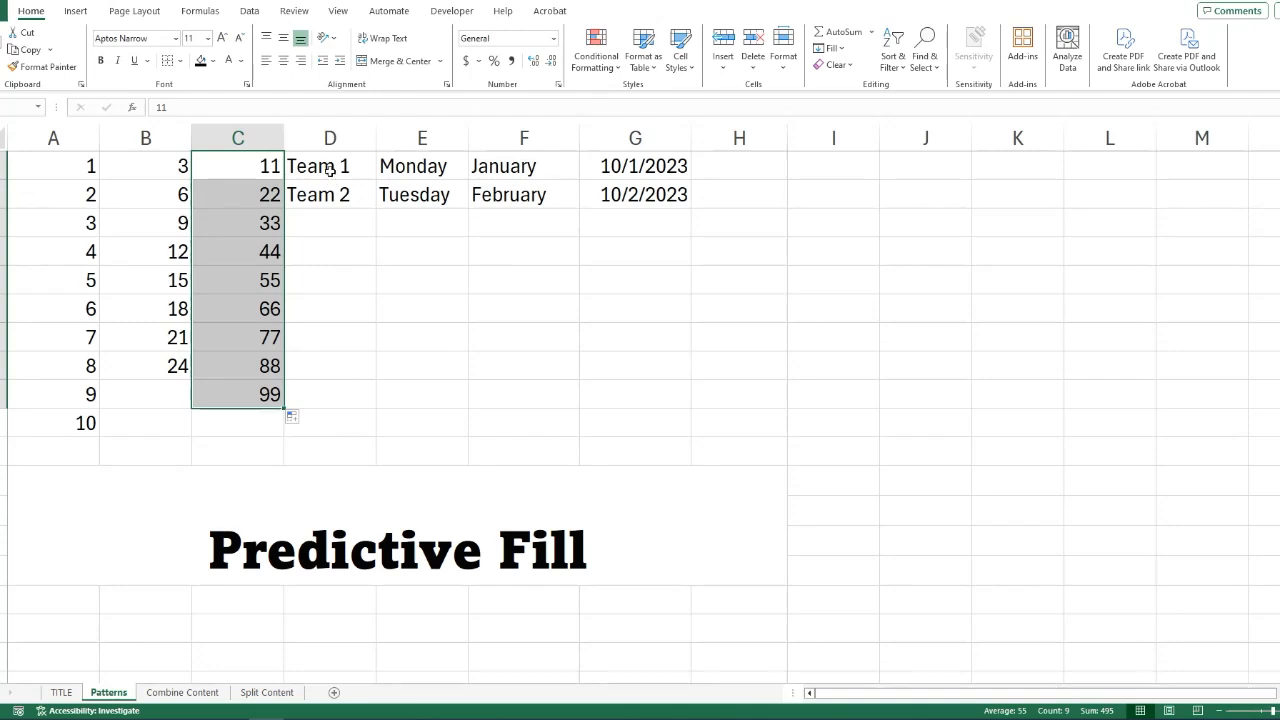
Extend the Team series in column D down to Team 10 and clear the Team 10 cell.
drag(333, 168, 335, 193)
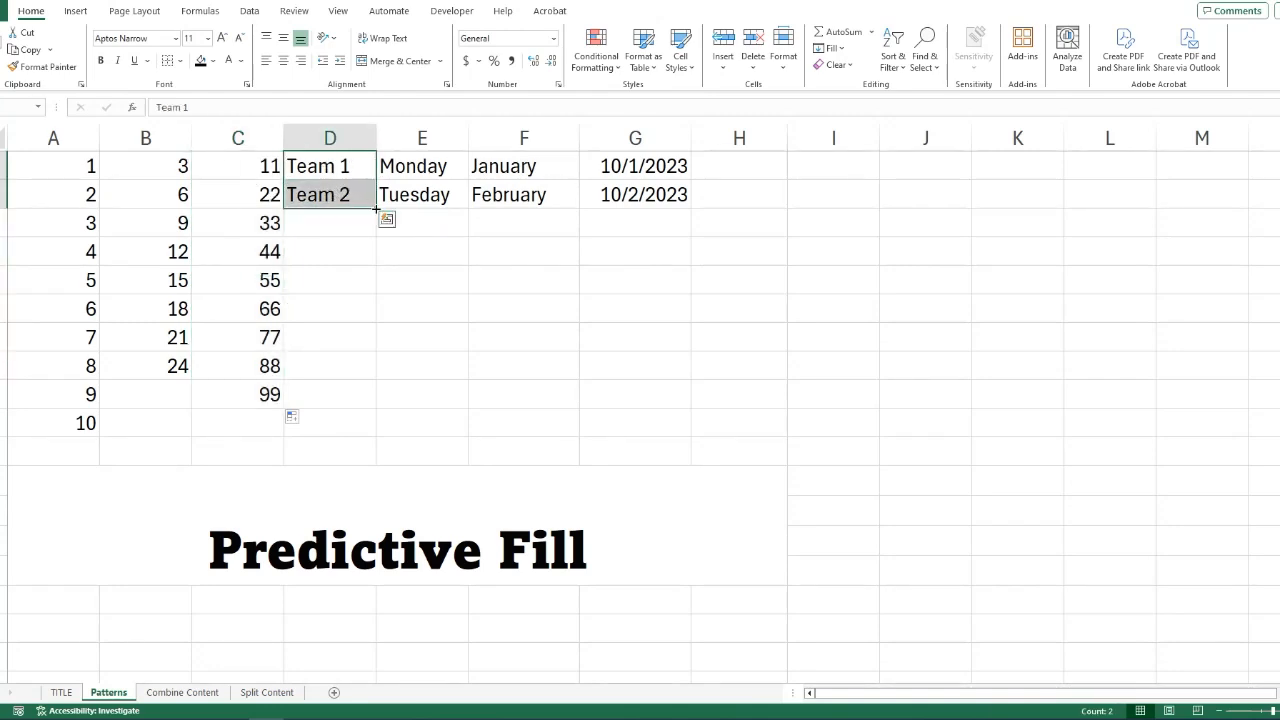
drag(376, 209, 382, 425)
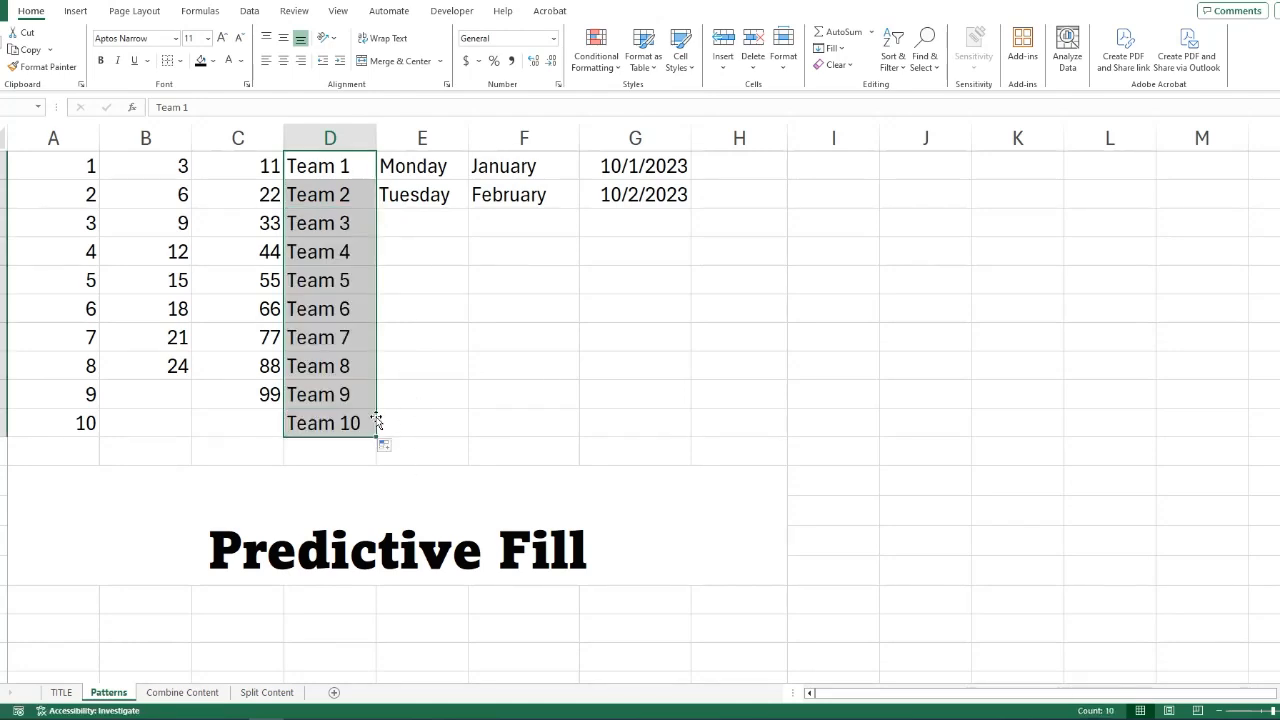
click(406, 414)
click(318, 425)
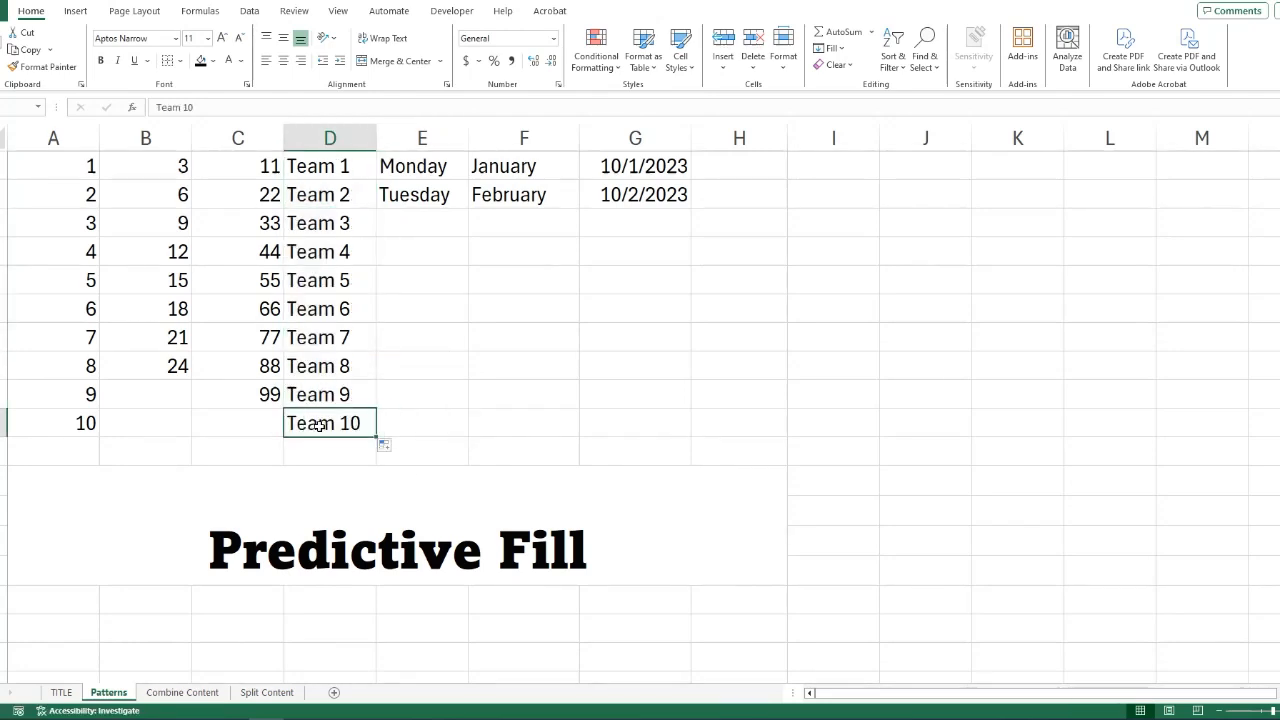
key(Delete)
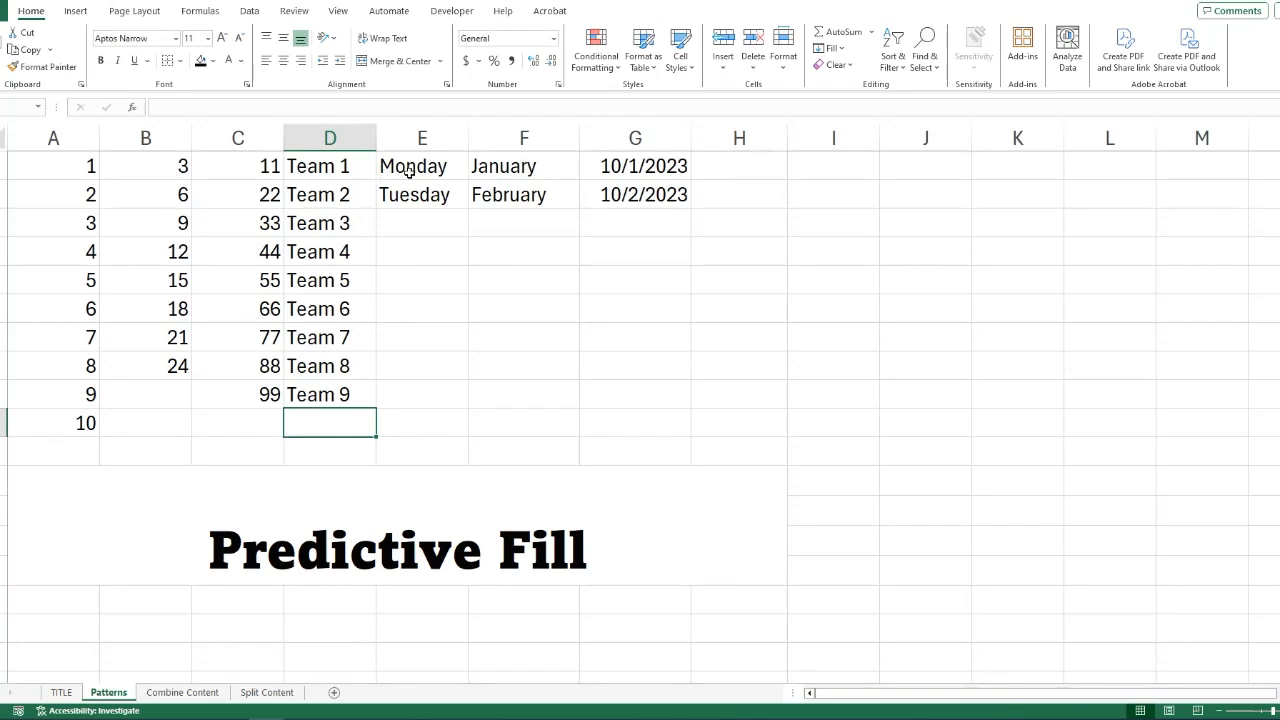
Extend the weekdays in column E down to the tenth row and the months in column F down to October.
drag(428, 170, 463, 434)
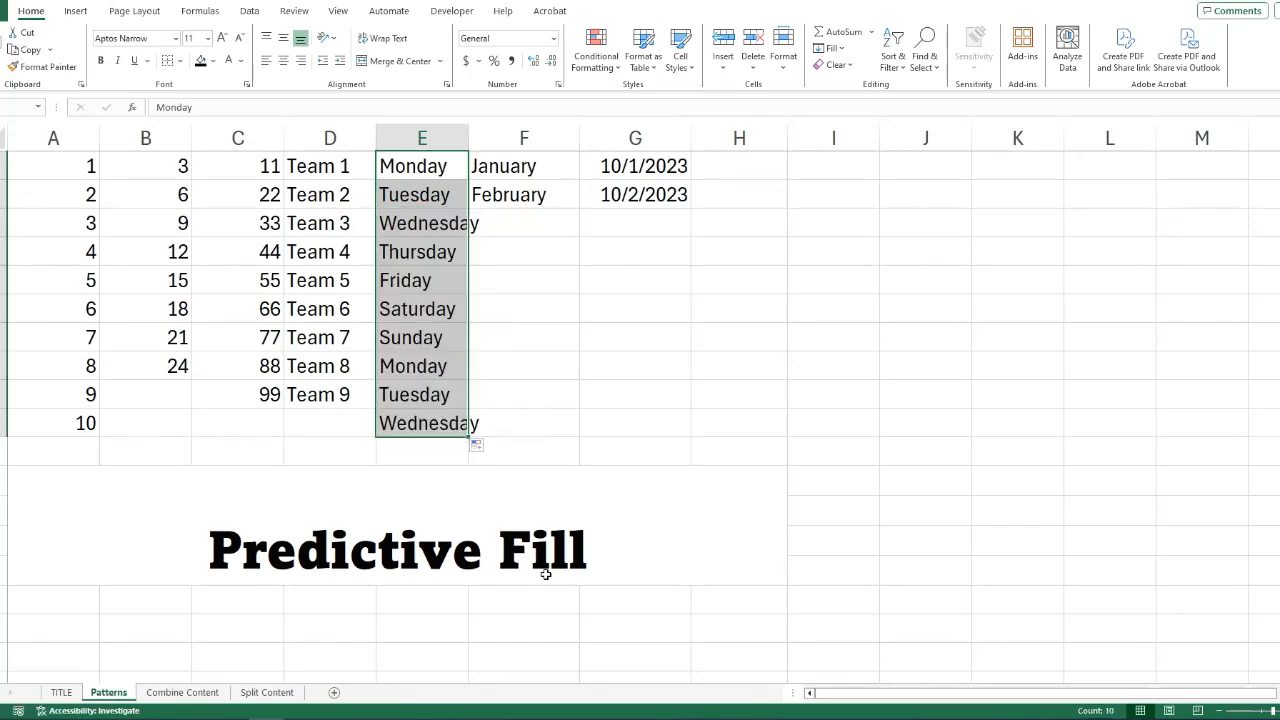
click(523, 316)
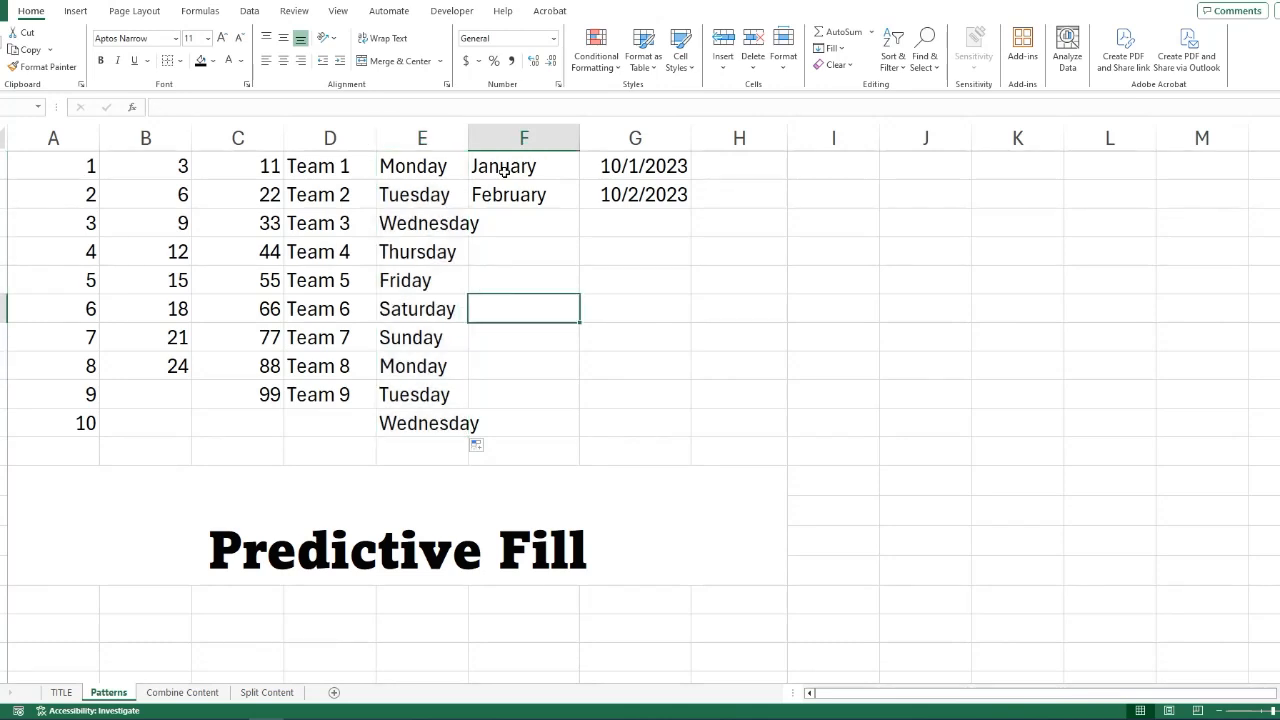
drag(505, 170, 580, 430)
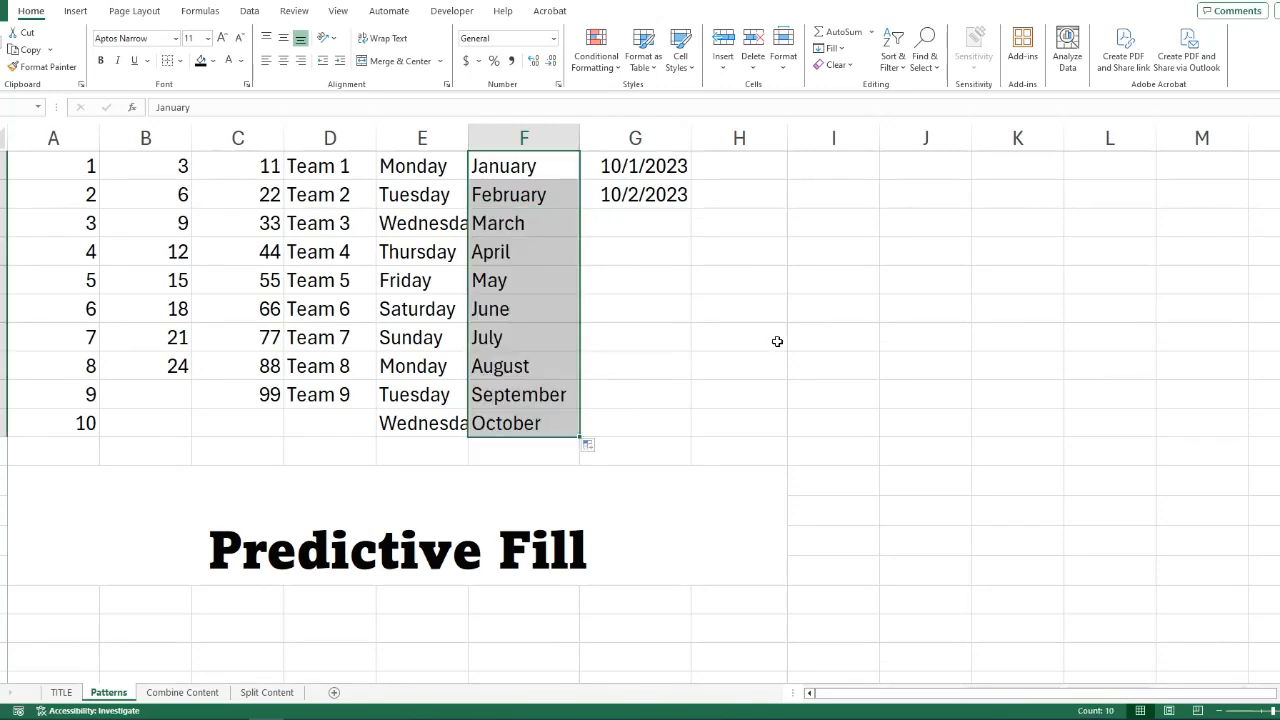
Extend the daily dates in column G down to 10/10/2023.
click(645, 168)
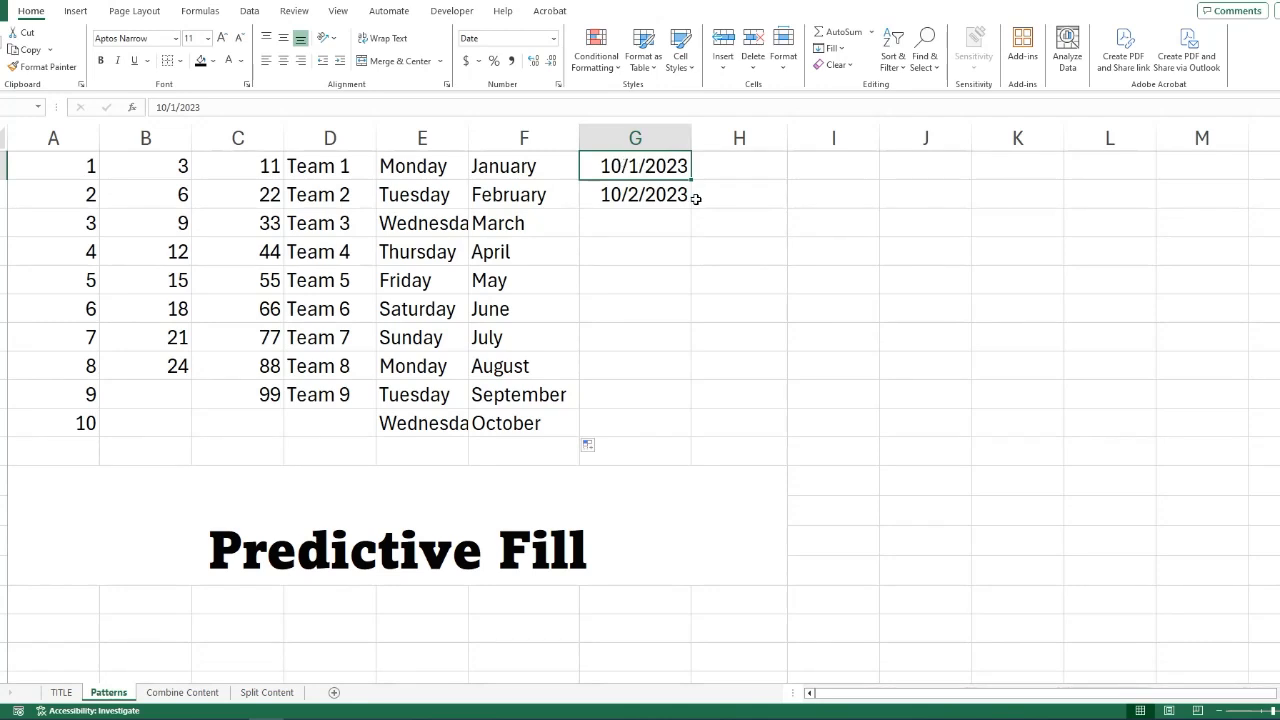
drag(683, 181, 690, 438)
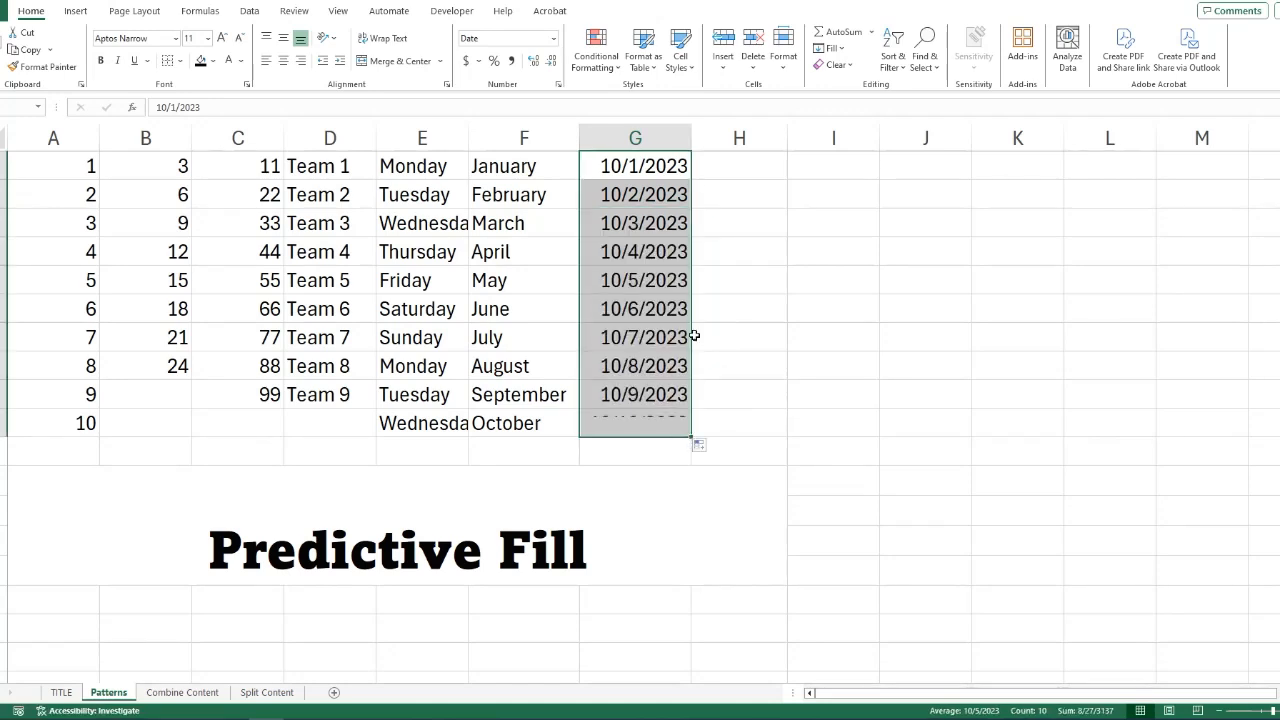
Enter 10/18/2023 and 10/31/2023 in the first two cells of column H and extend the date series down to 1/30/2024.
click(740, 169)
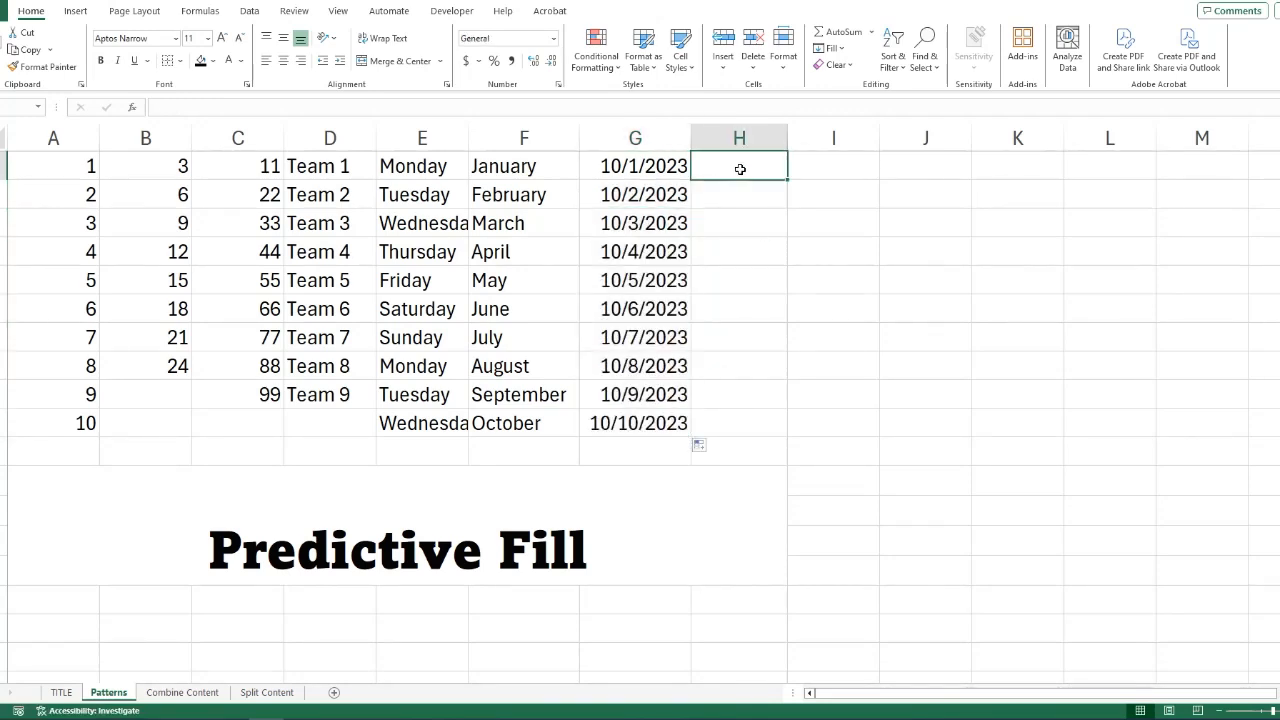
text(10/18/2023)
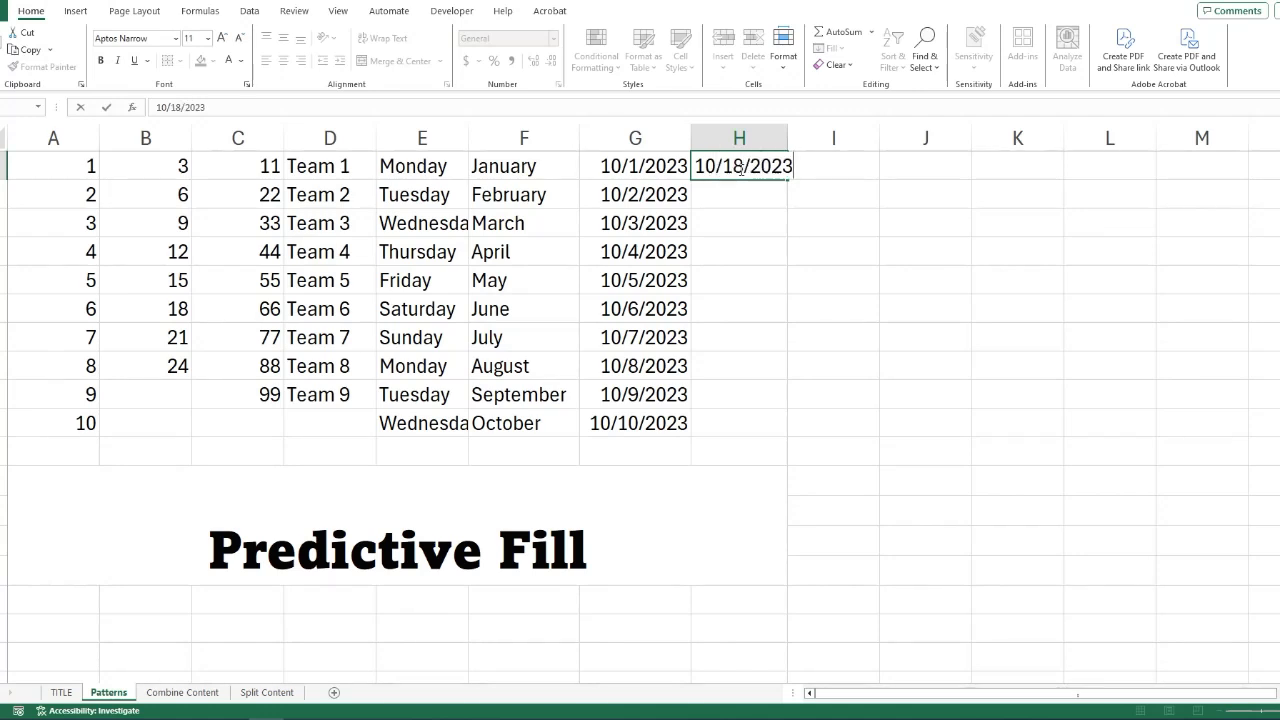
key(Return)
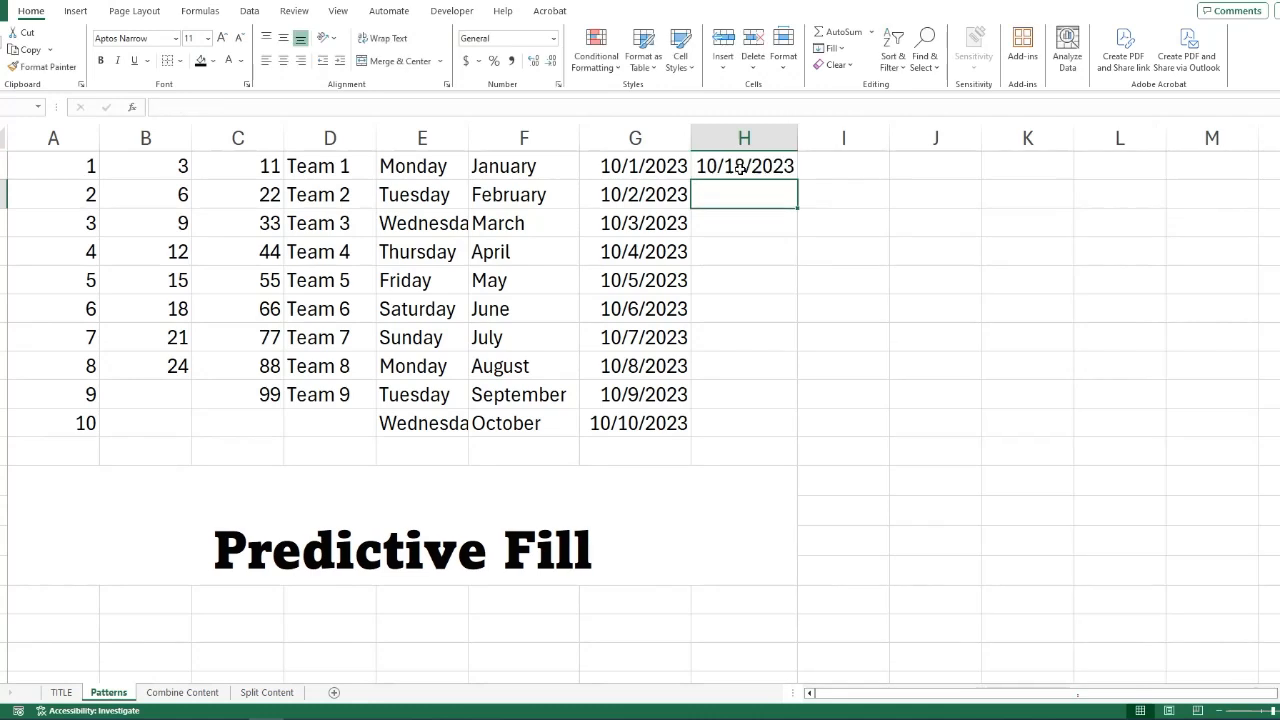
text(10/)
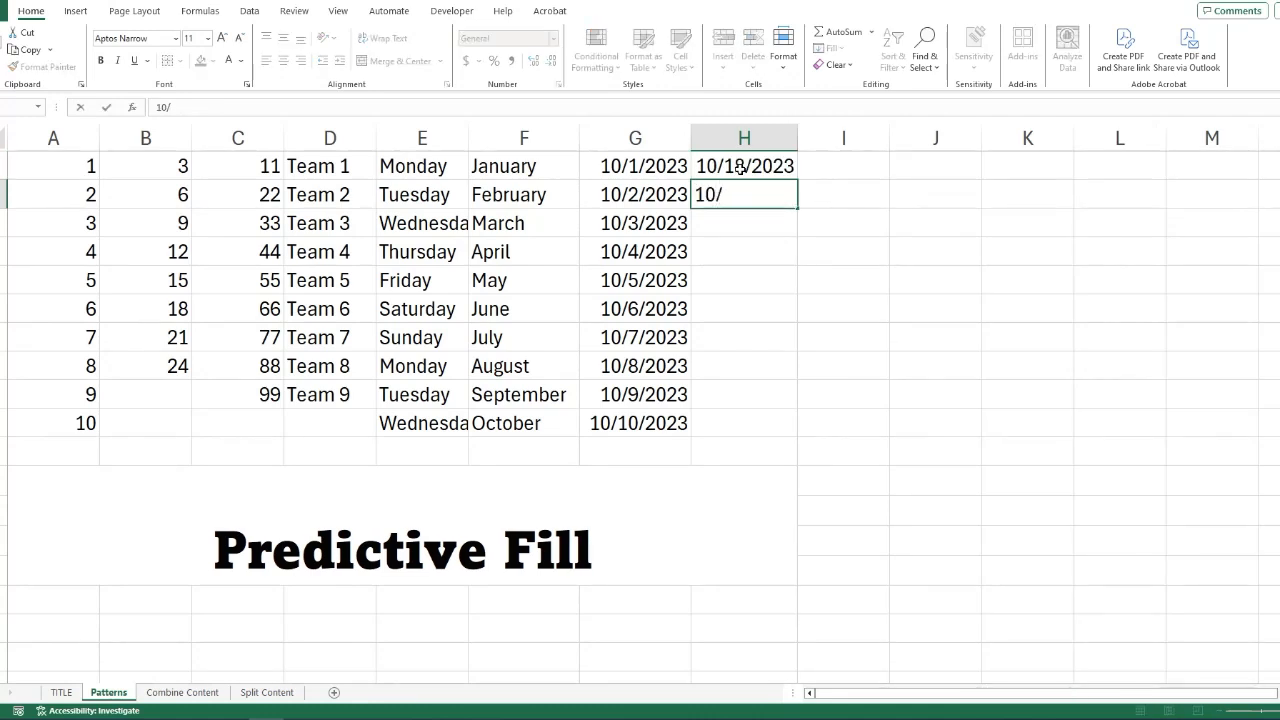
text(31/2023)
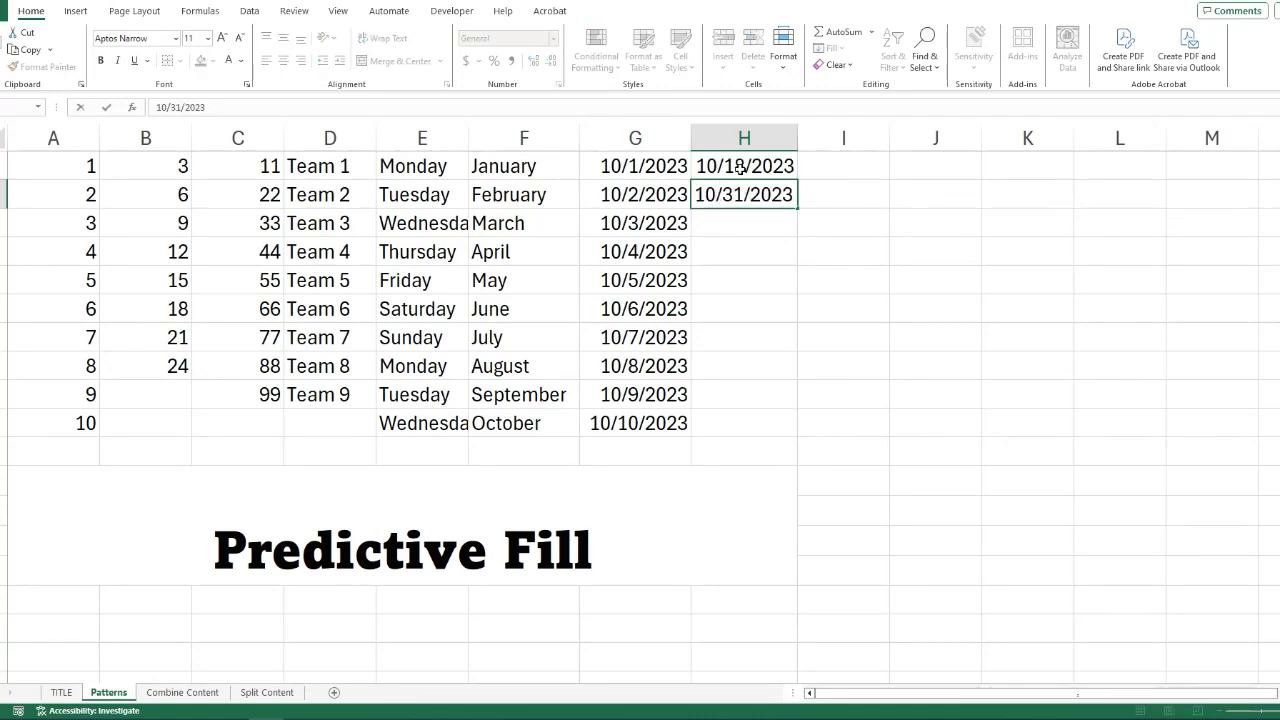
click(837, 186)
drag(790, 170, 788, 408)
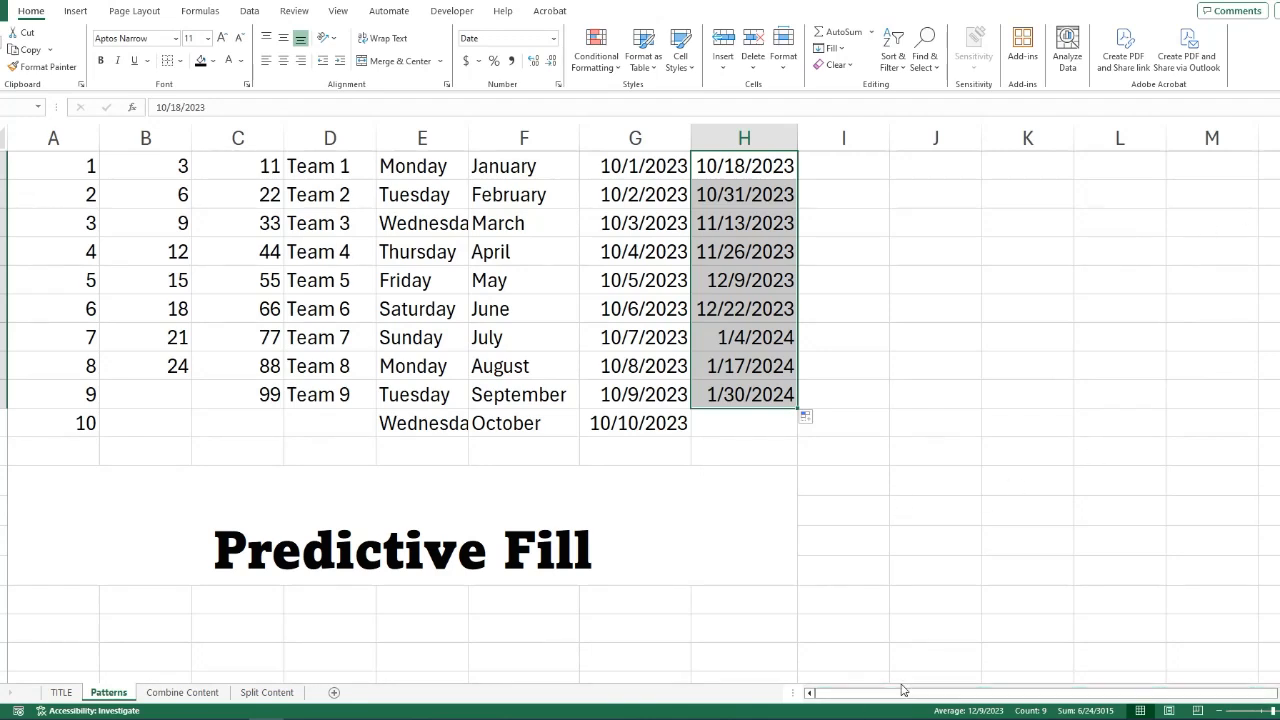
Open the Combine Content sheet and widen the First Name and Last Name columns to fit their headers.
click(183, 693)
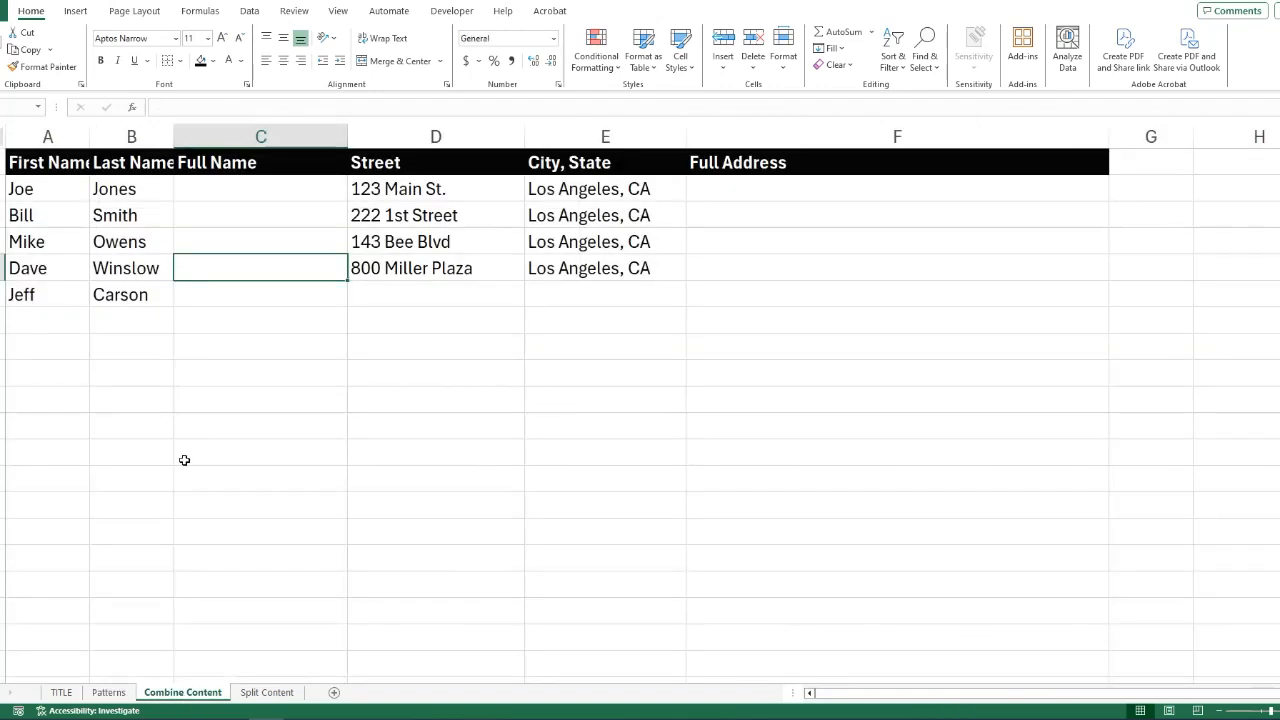
drag(90, 123, 96, 123)
drag(180, 130, 190, 130)
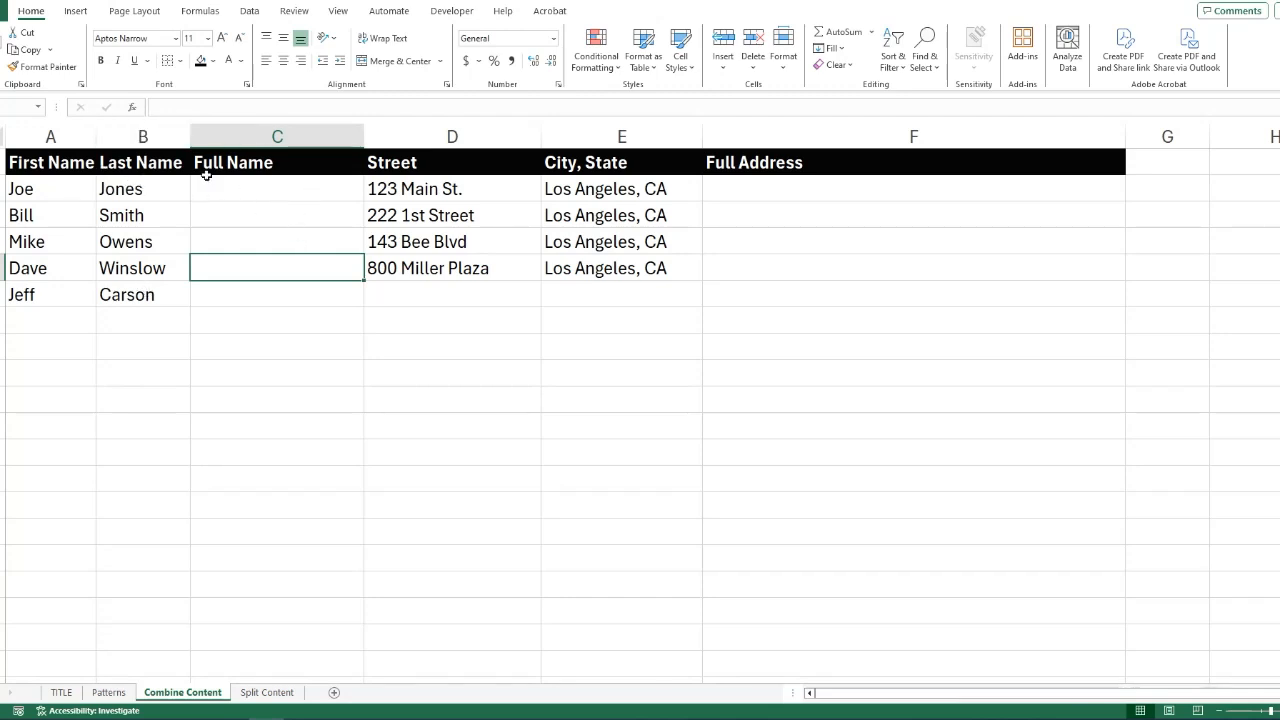
Enter the first person's full name in the Full Name column and Flash Fill the remaining rows from the second entry.
click(281, 192)
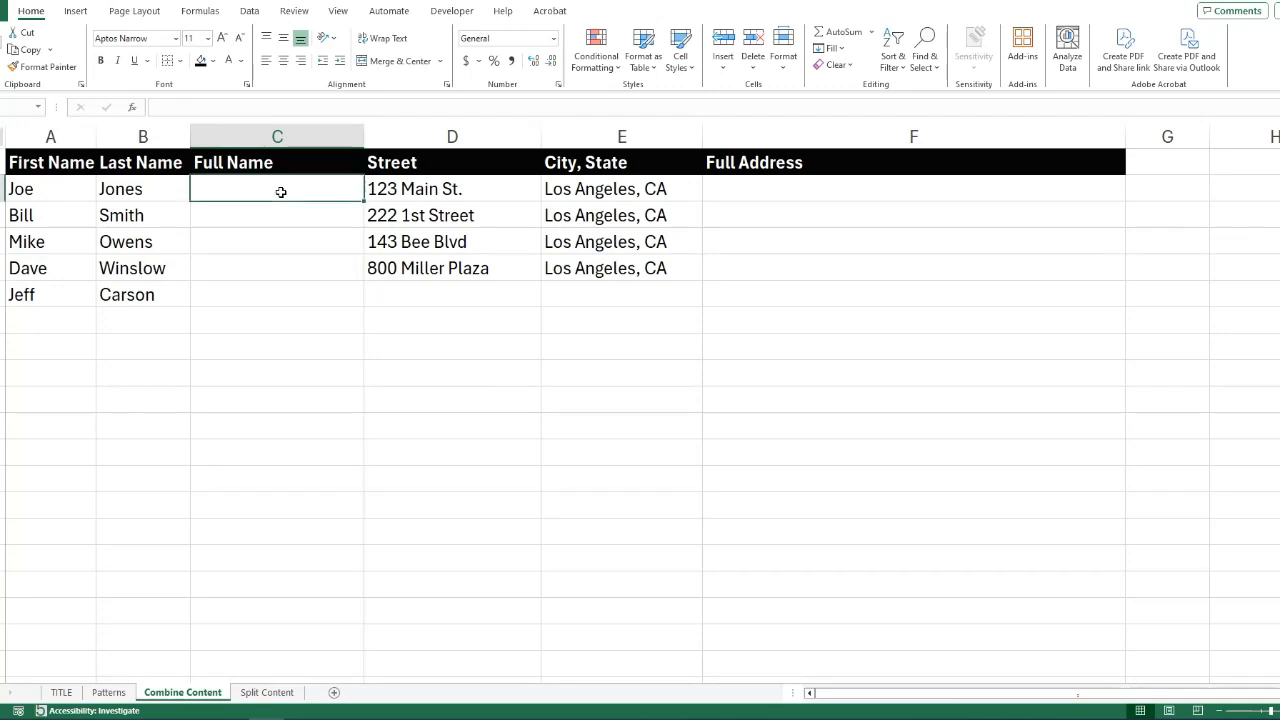
text(Joe Jones)
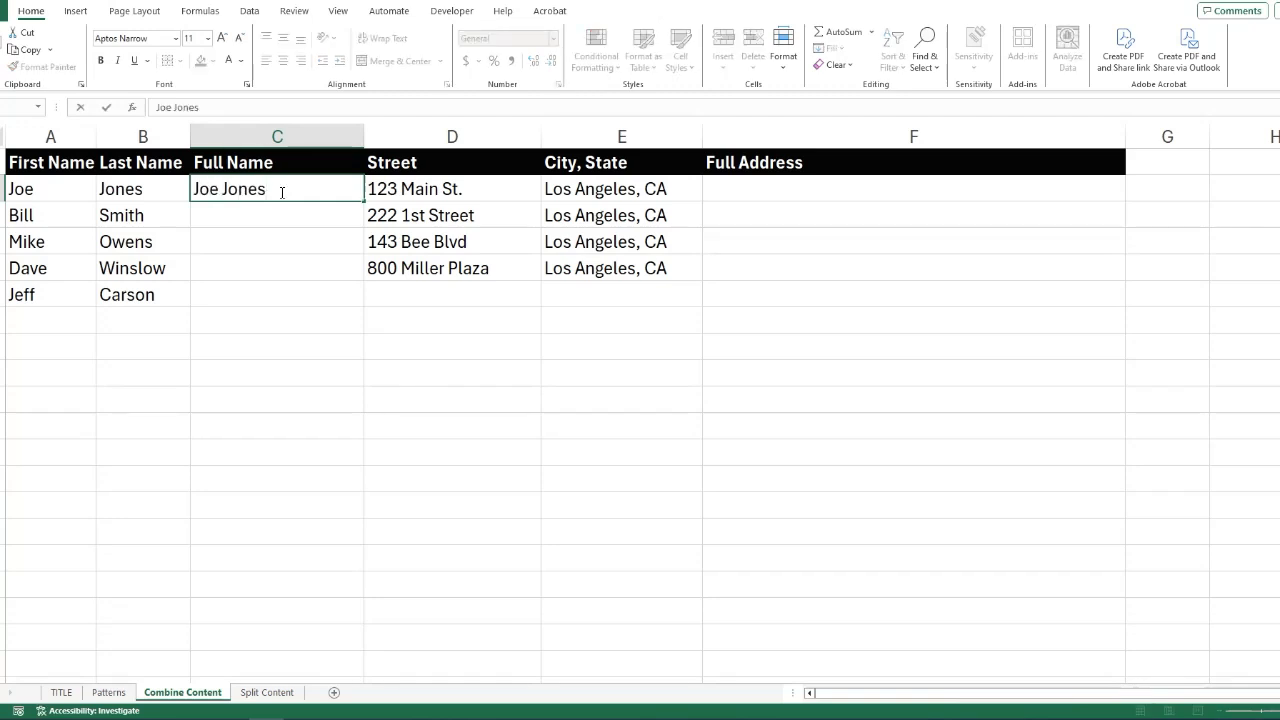
key(Return)
text(Bill Smith)
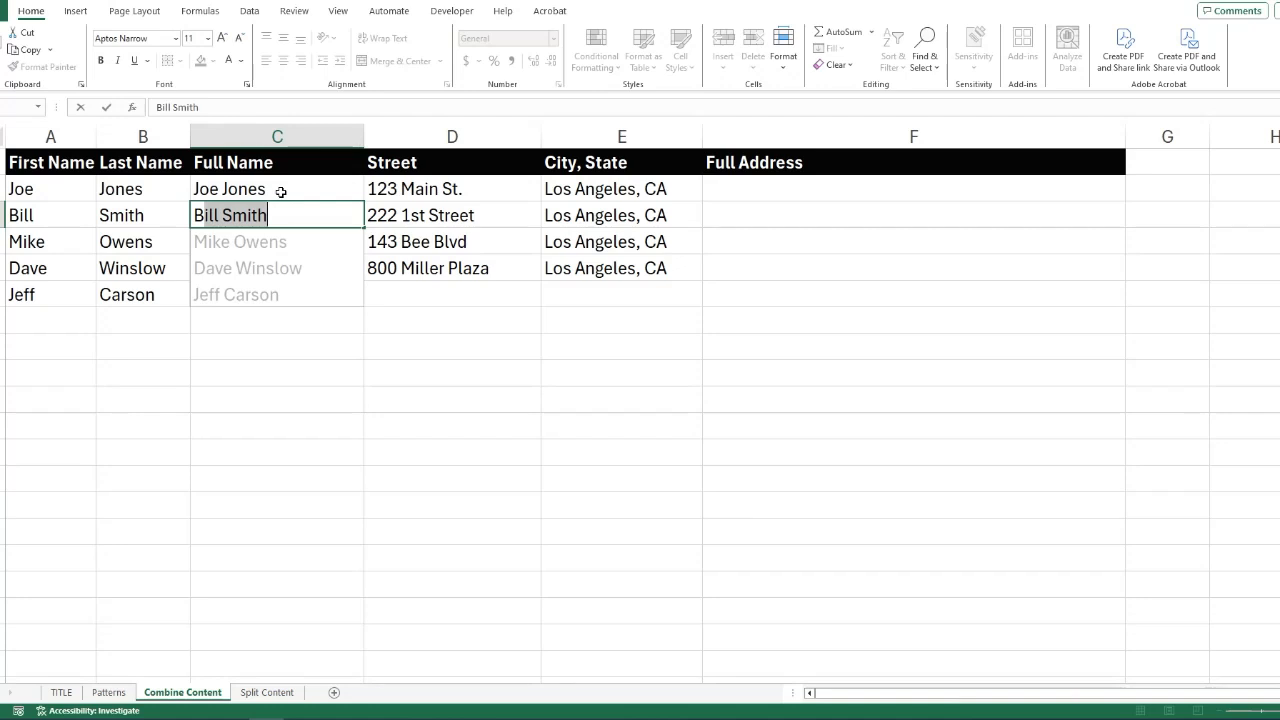
key(Return)
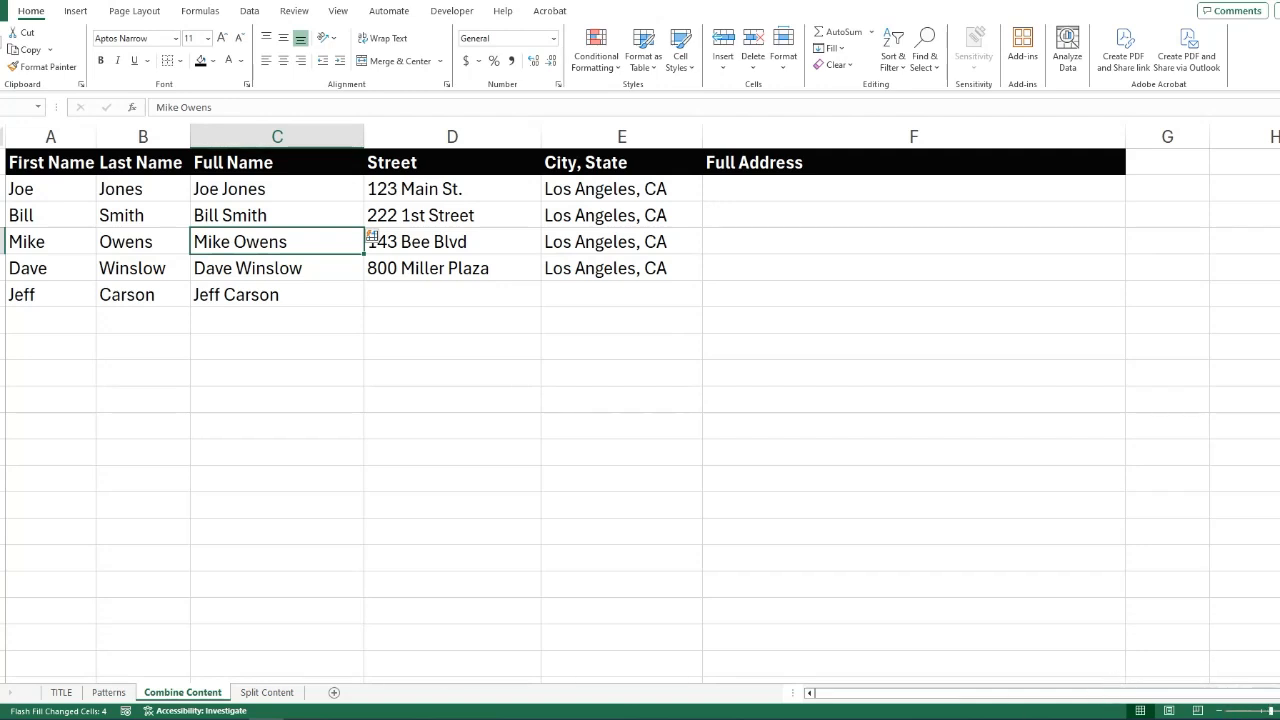
click(957, 716)
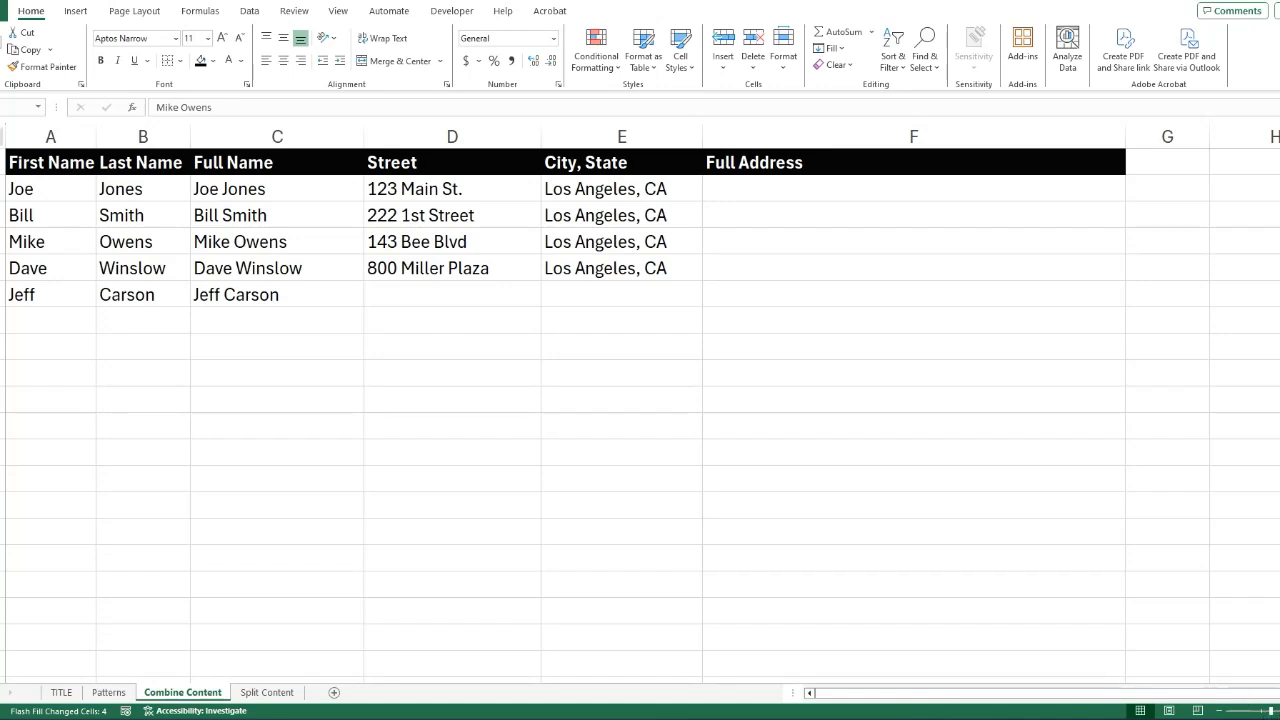
click(1248, 553)
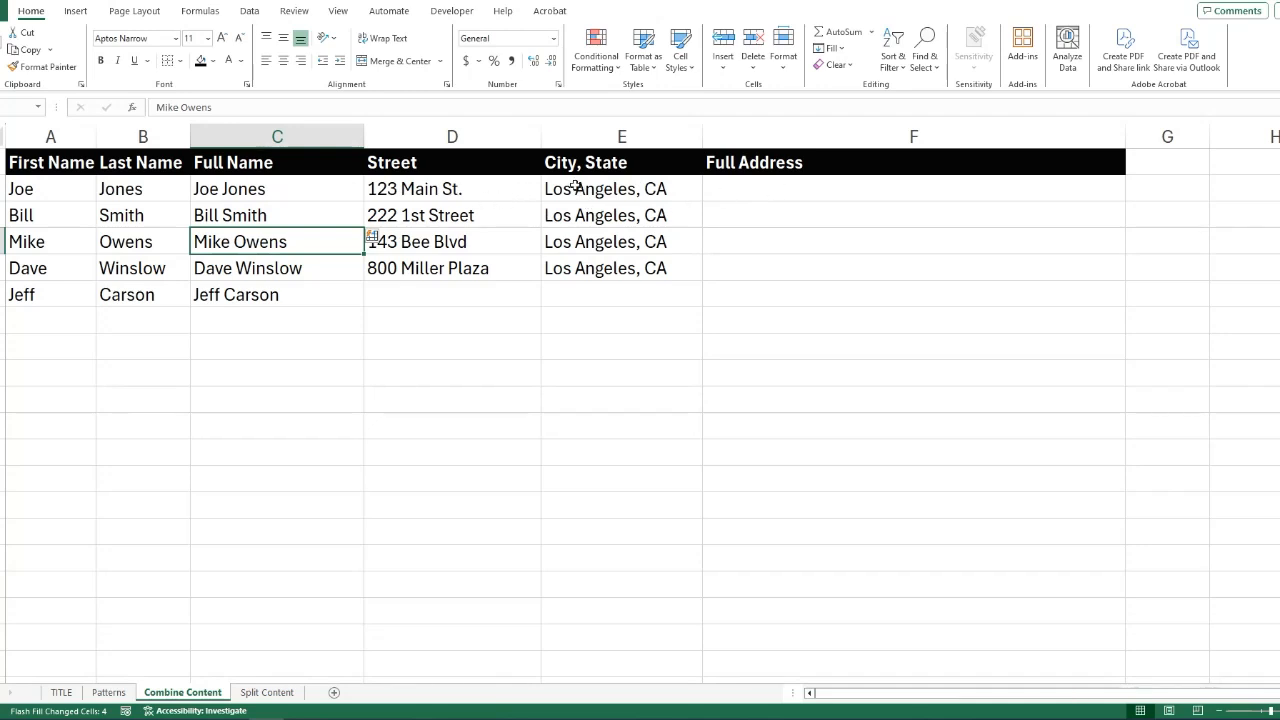
Enter the first person's full address in the Full Address column, combining the street with the city and state.
click(760, 192)
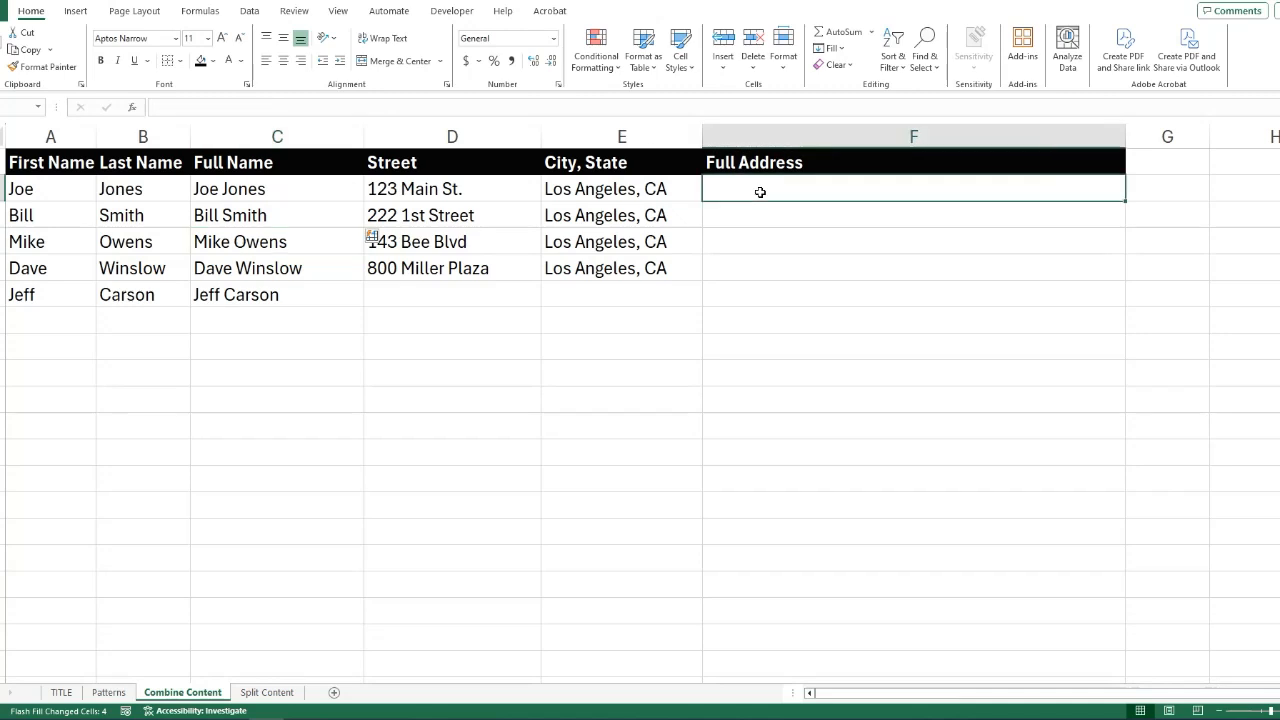
text(123 Main St. Losa)
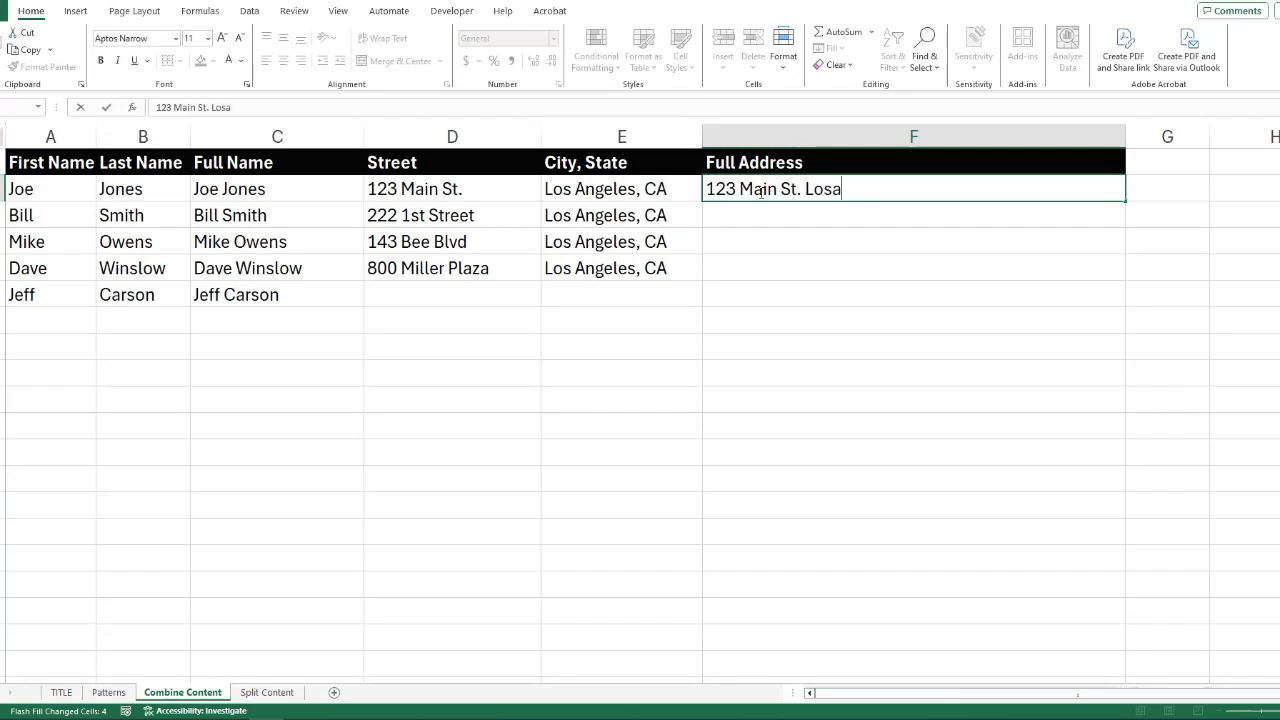
key(BackSpace)
text(Angeles, CA)
key(Return)
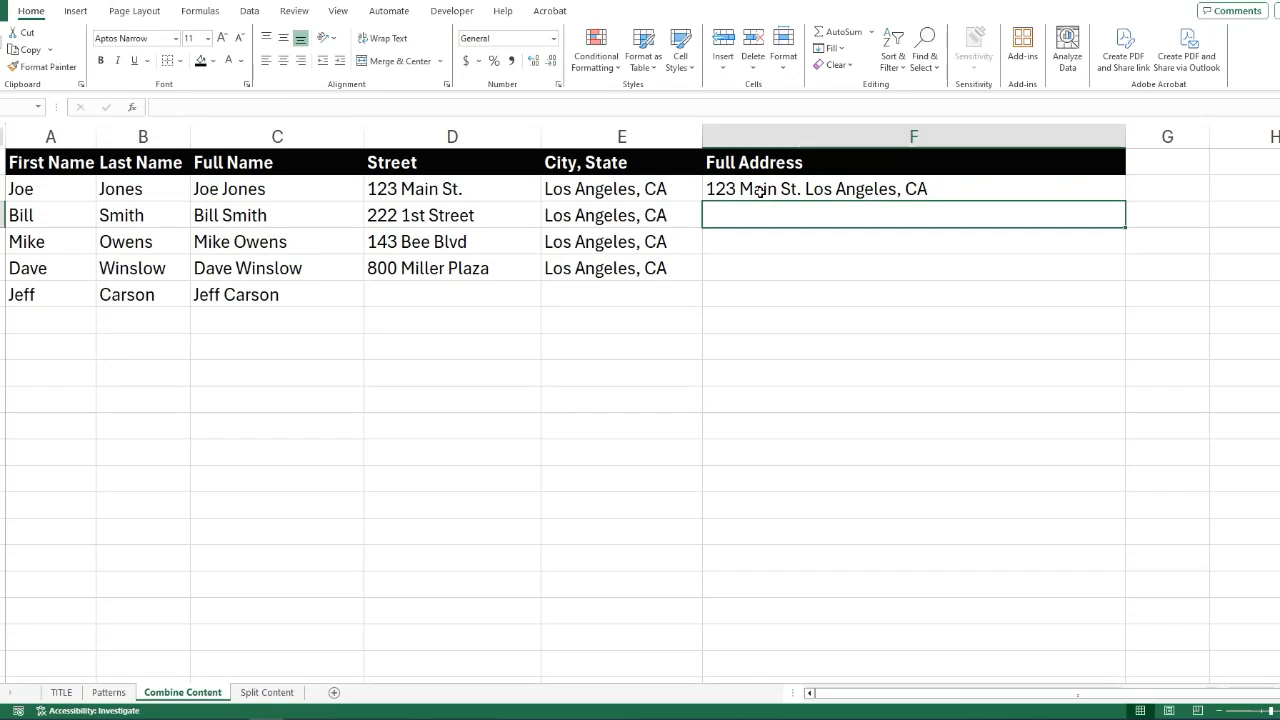
Start the second person's address in the Full Address column and accept the Flash Fill suggestions for the remaining rows.
text(222 1st Street Los Angeles, CA)
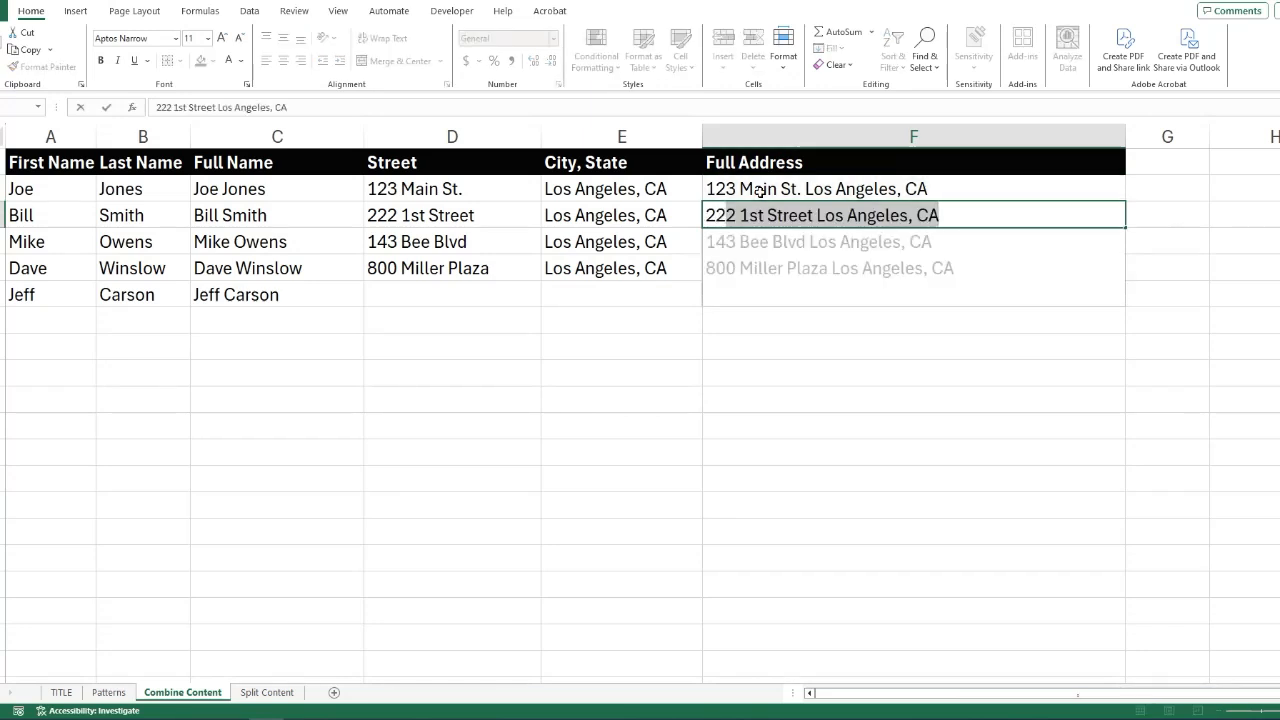
key(Return)
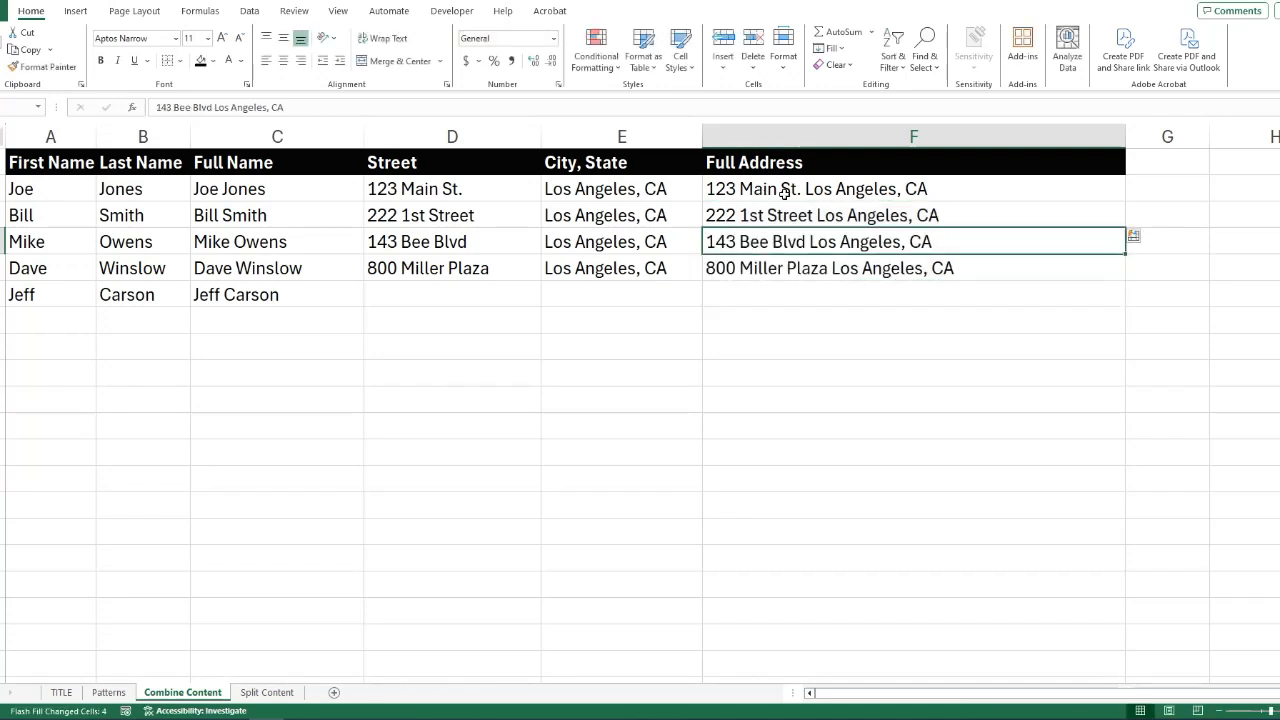
click(1020, 330)
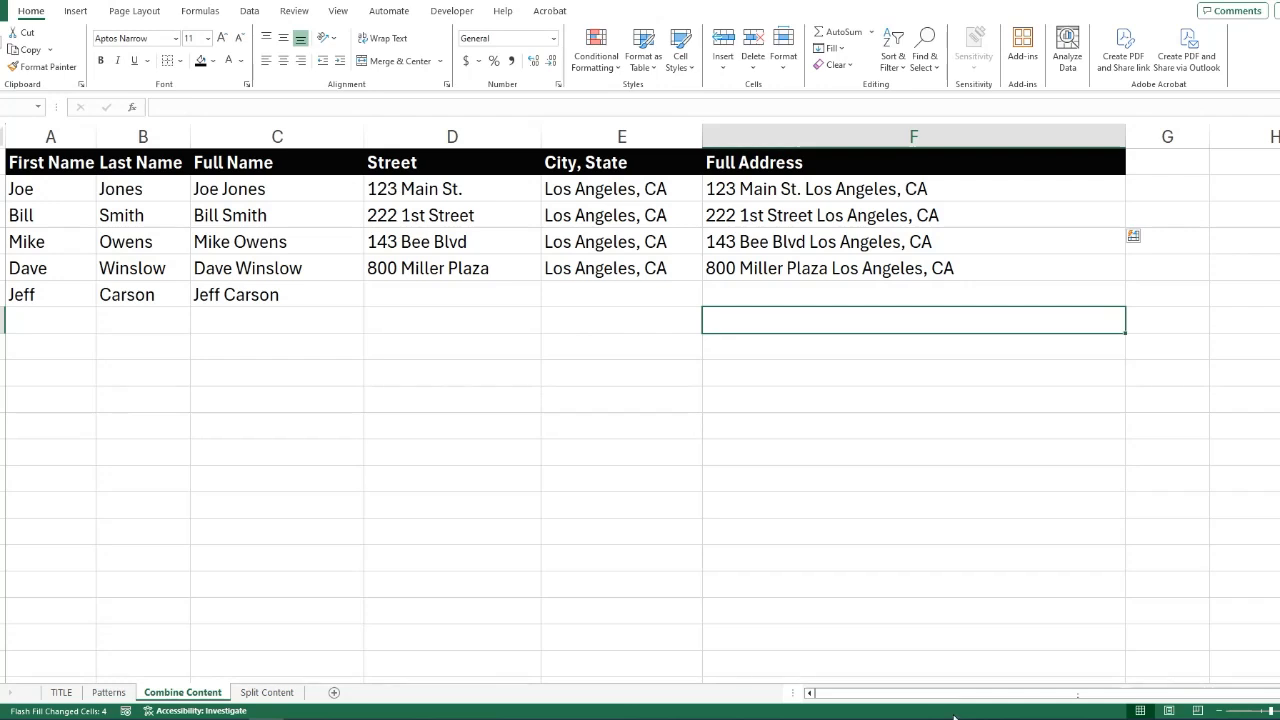
Open the Split Content sheet.
click(1194, 718)
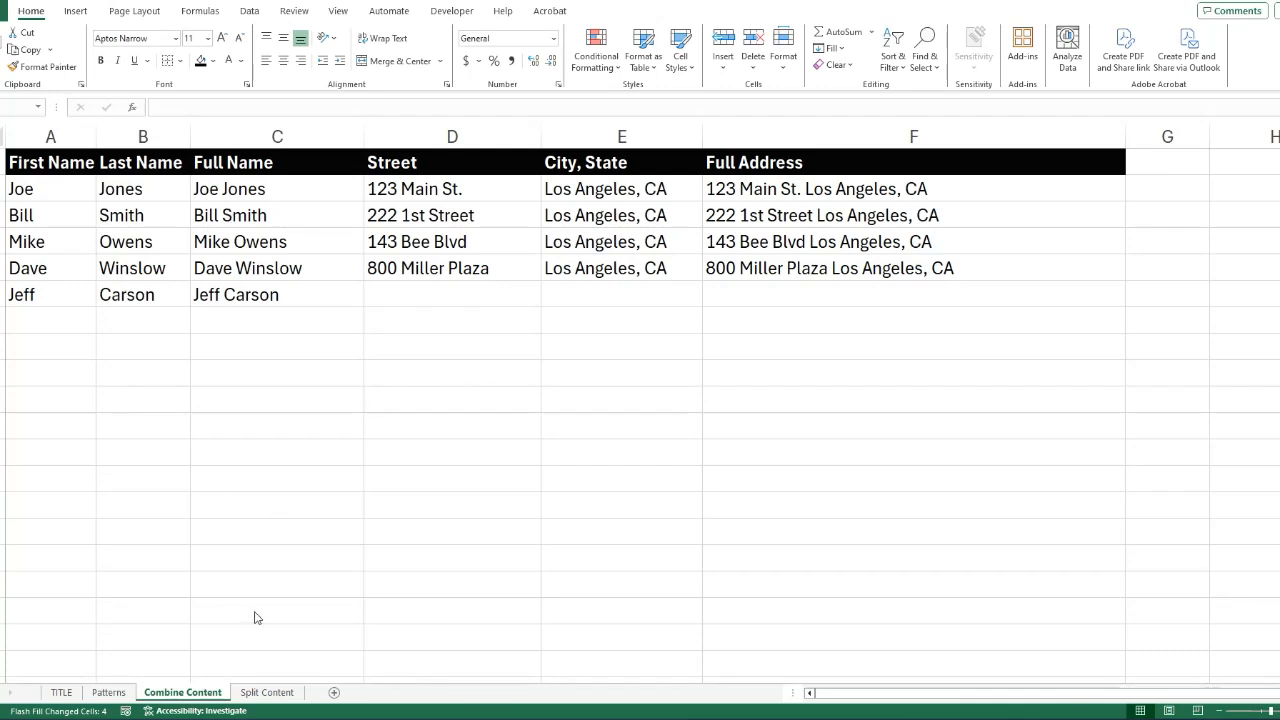
click(266, 693)
click(266, 693)
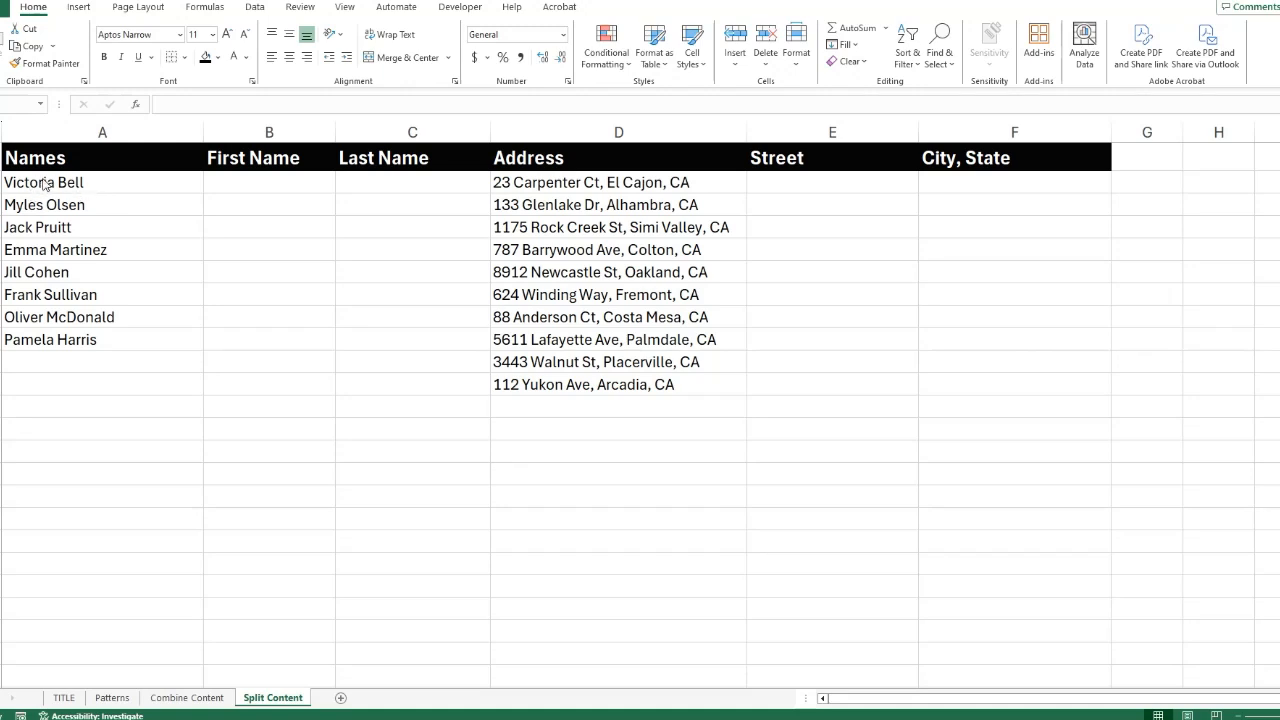
Enter the first person's first name in the First Name column and Flash Fill the remaining rows from the second entry.
click(266, 185)
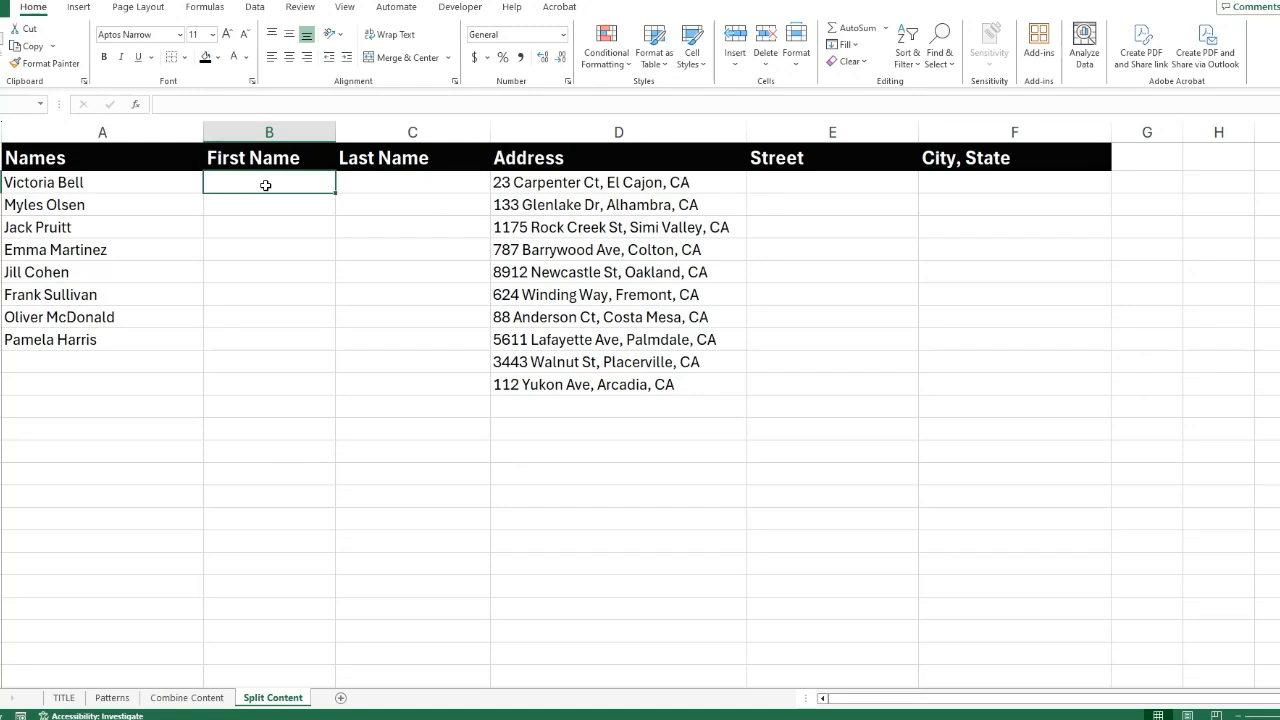
text(Victoria)
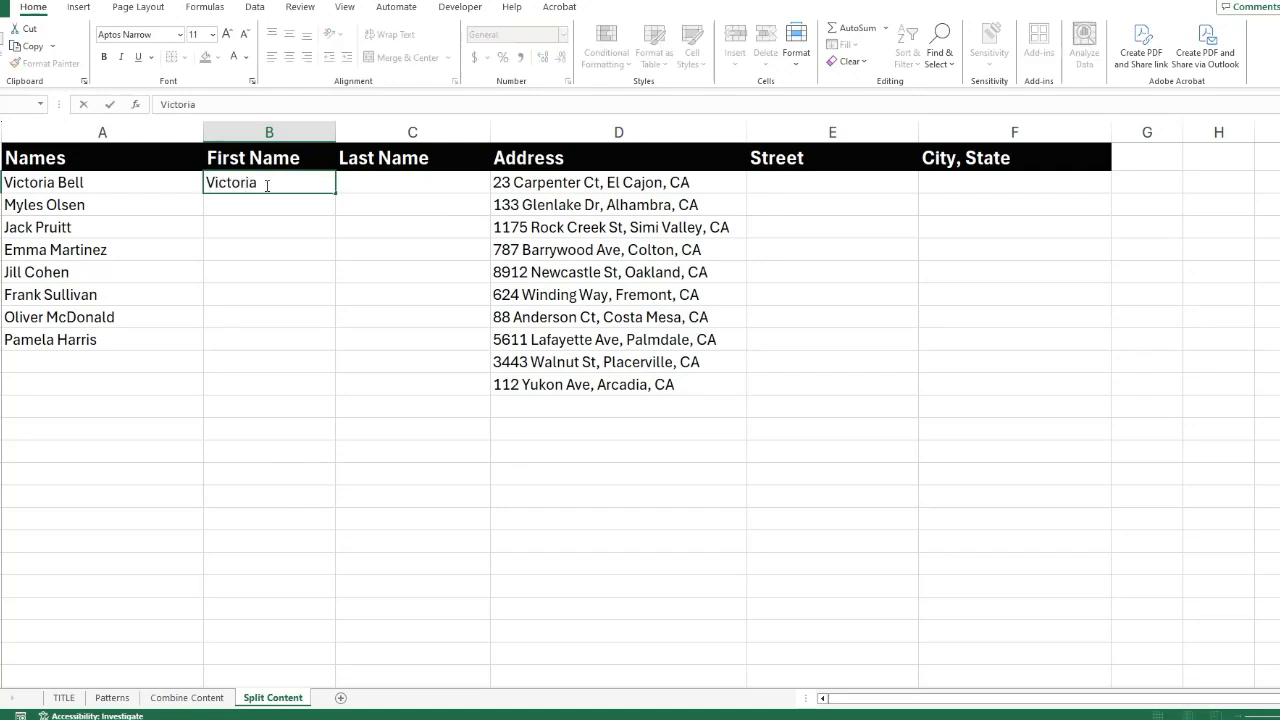
key(Return)
text(Myles)
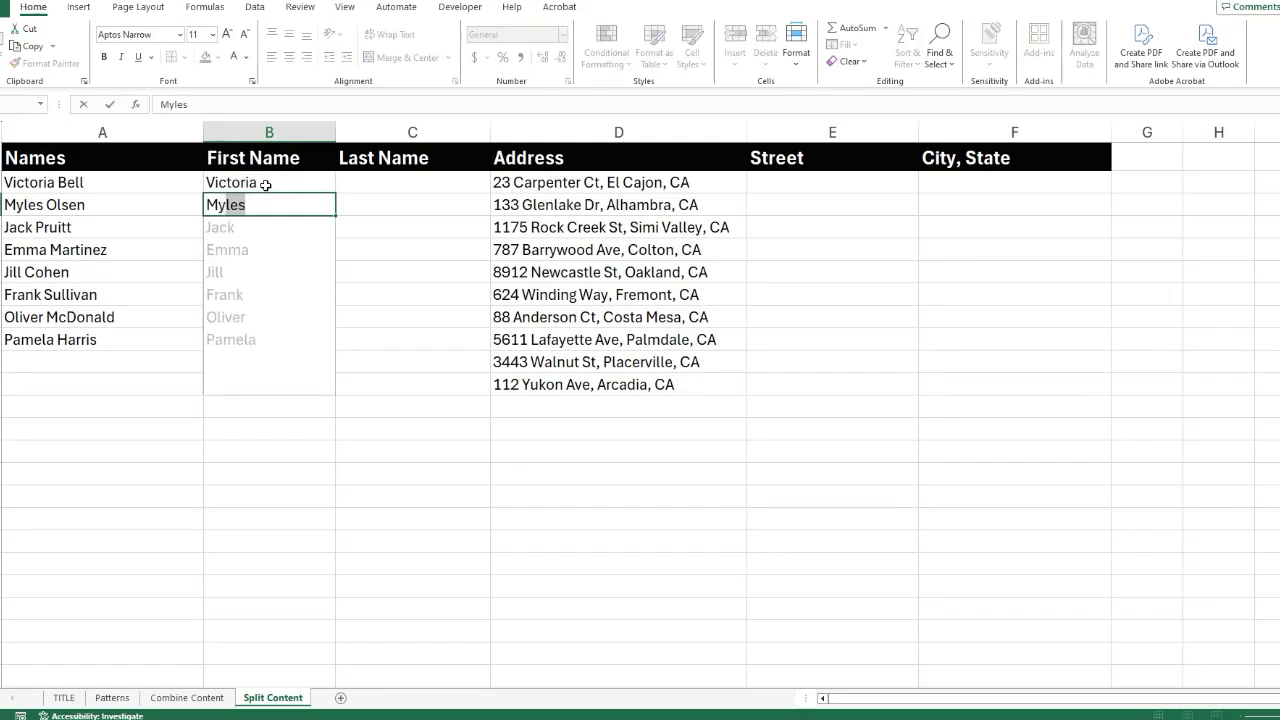
key(Return)
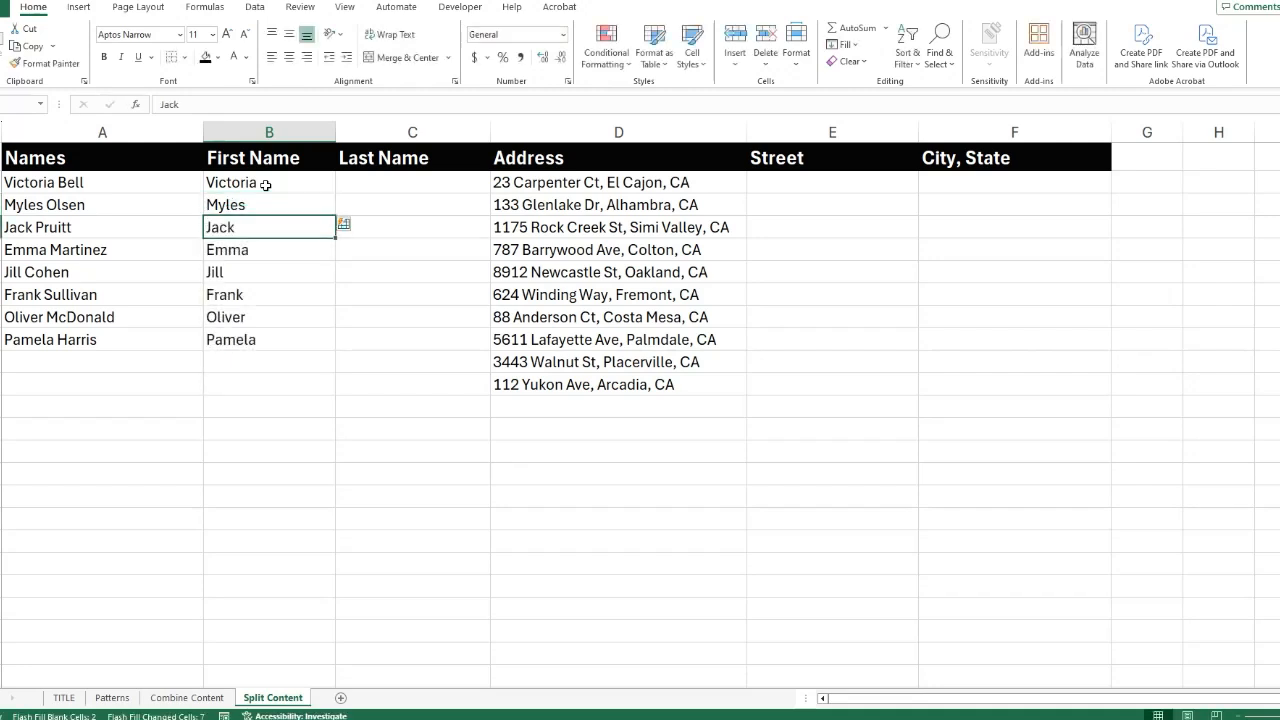
Enter the first person's surname in the Last Name column and Flash Fill the remaining rows from the second entry.
click(381, 183)
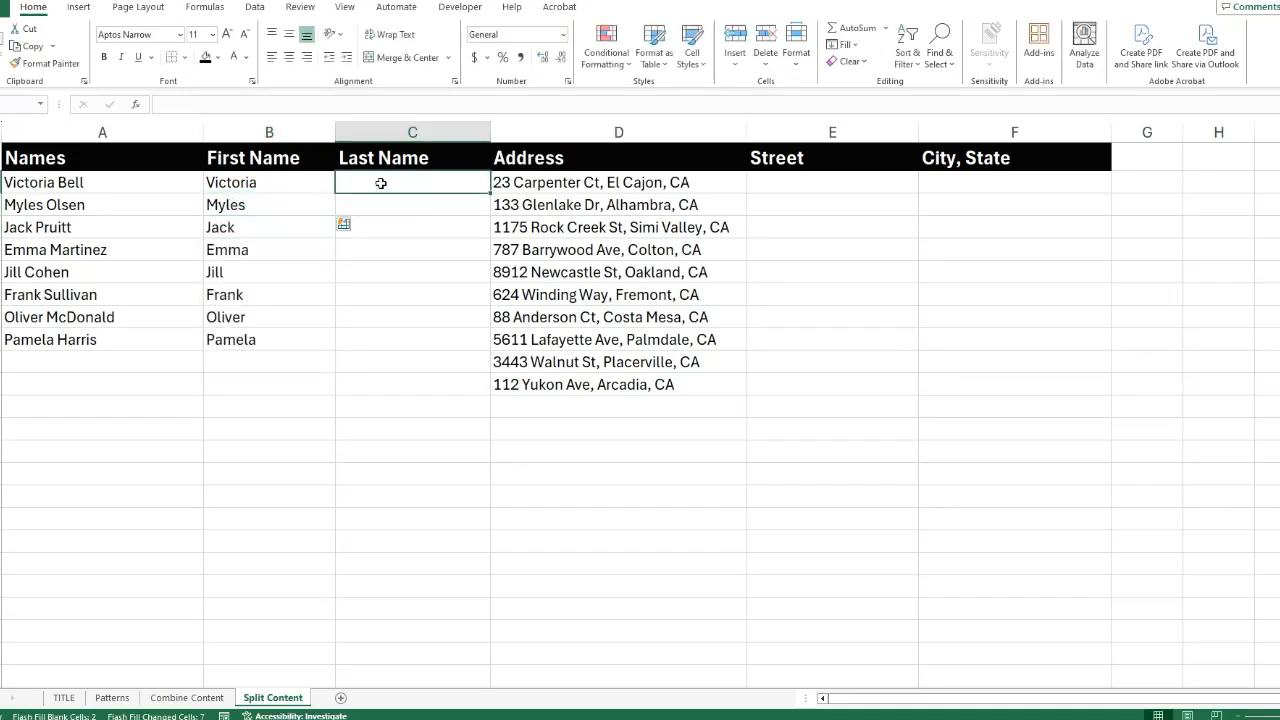
text(Bell)
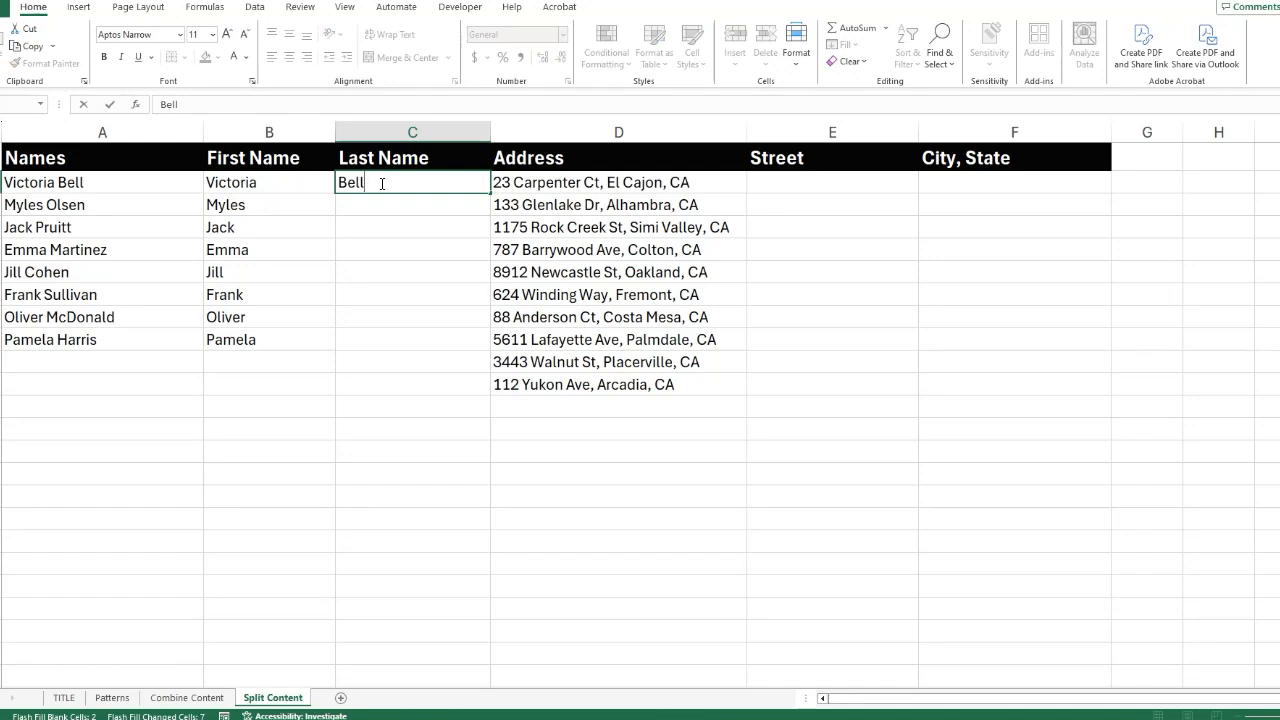
key(Return)
text(Olsen)
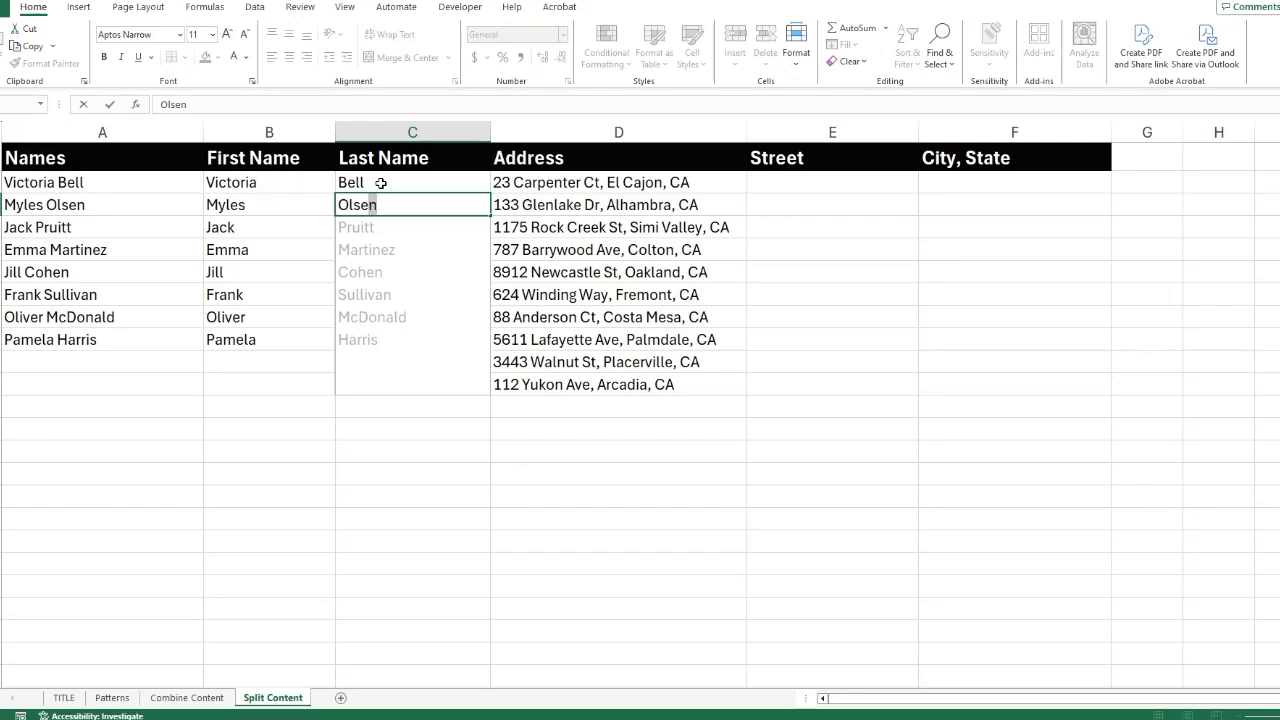
key(Return)
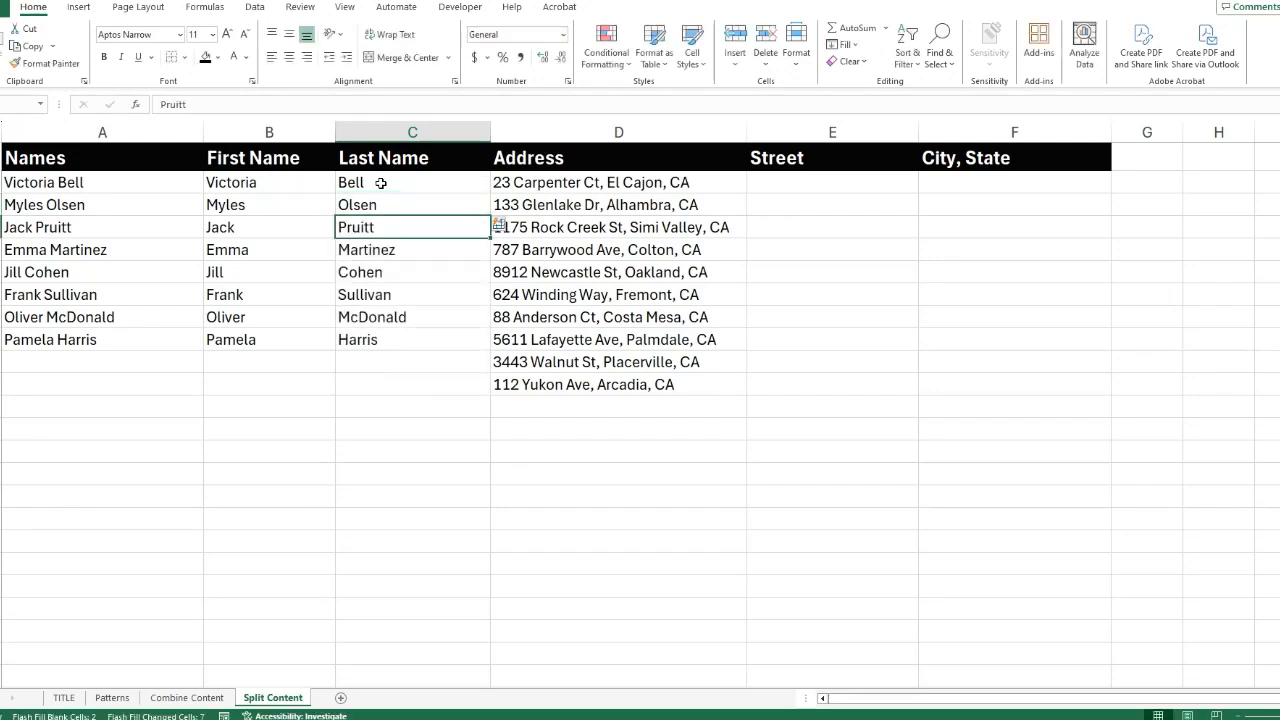
Enter only the street part of the first address in the Street column and Flash Fill the remaining rows from the second entry.
click(793, 184)
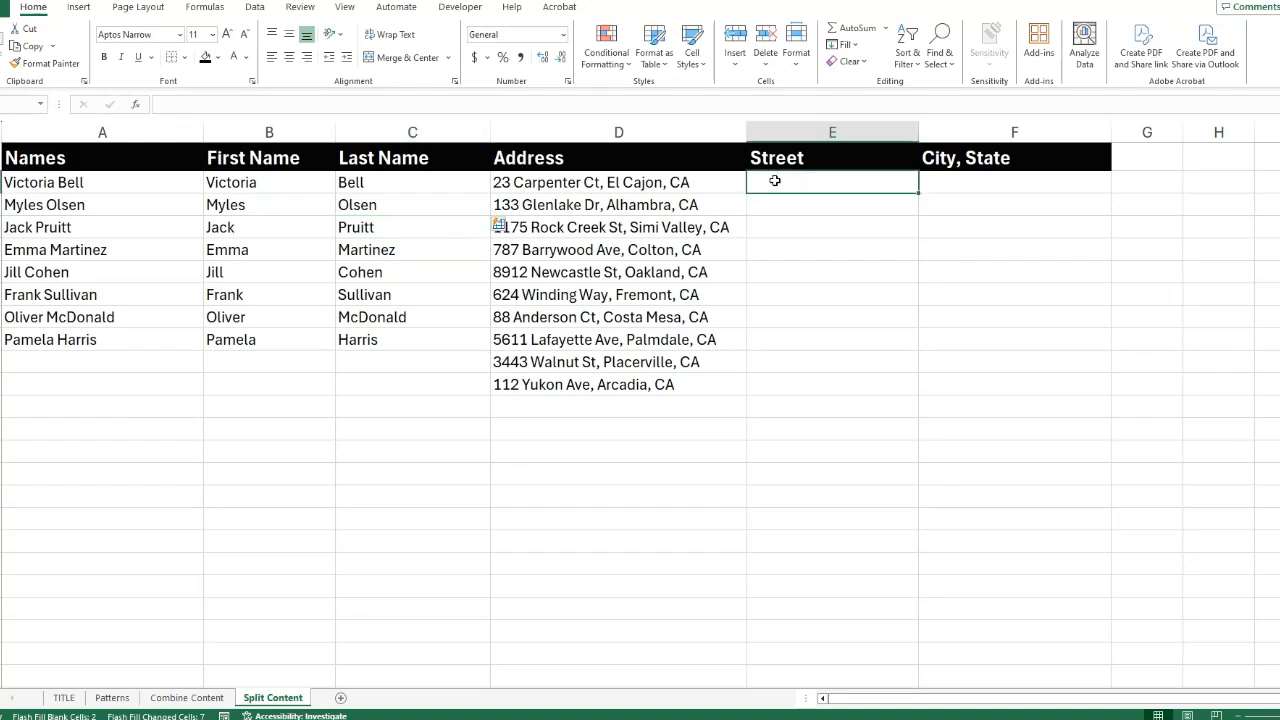
text(23 Ca)
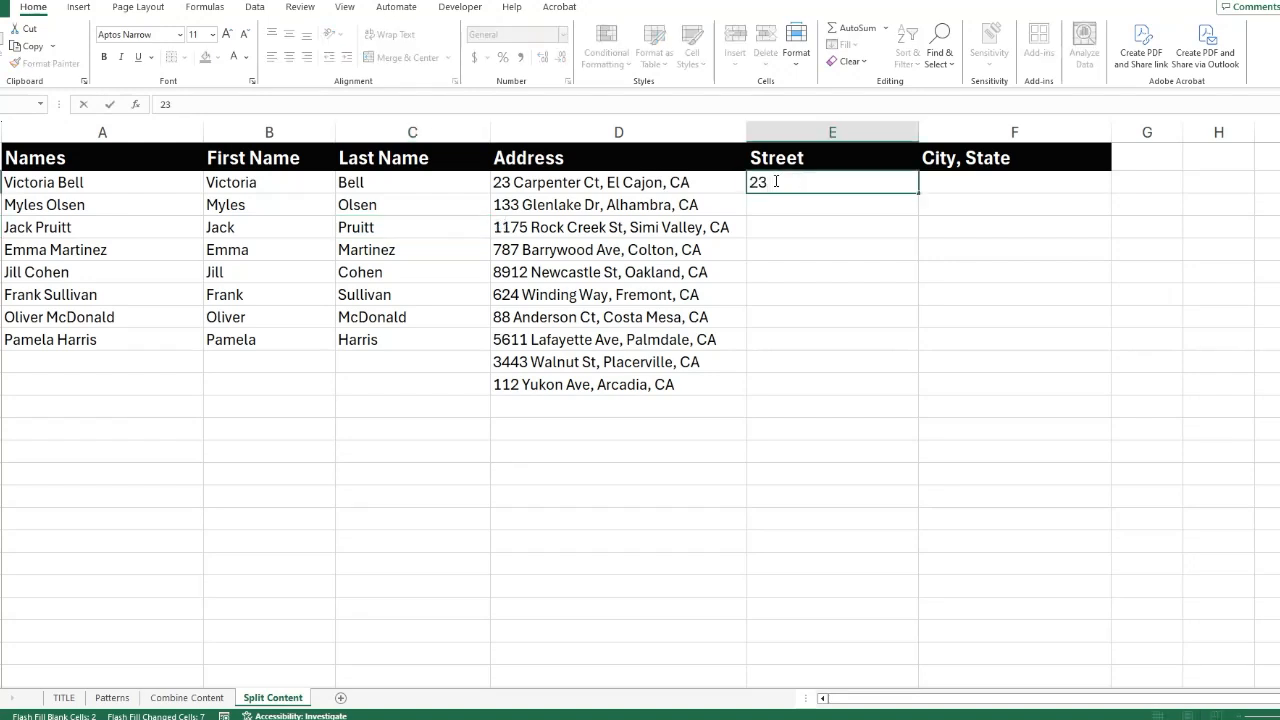
text(rpenter,)
key(BackSpace)
text(Ct)
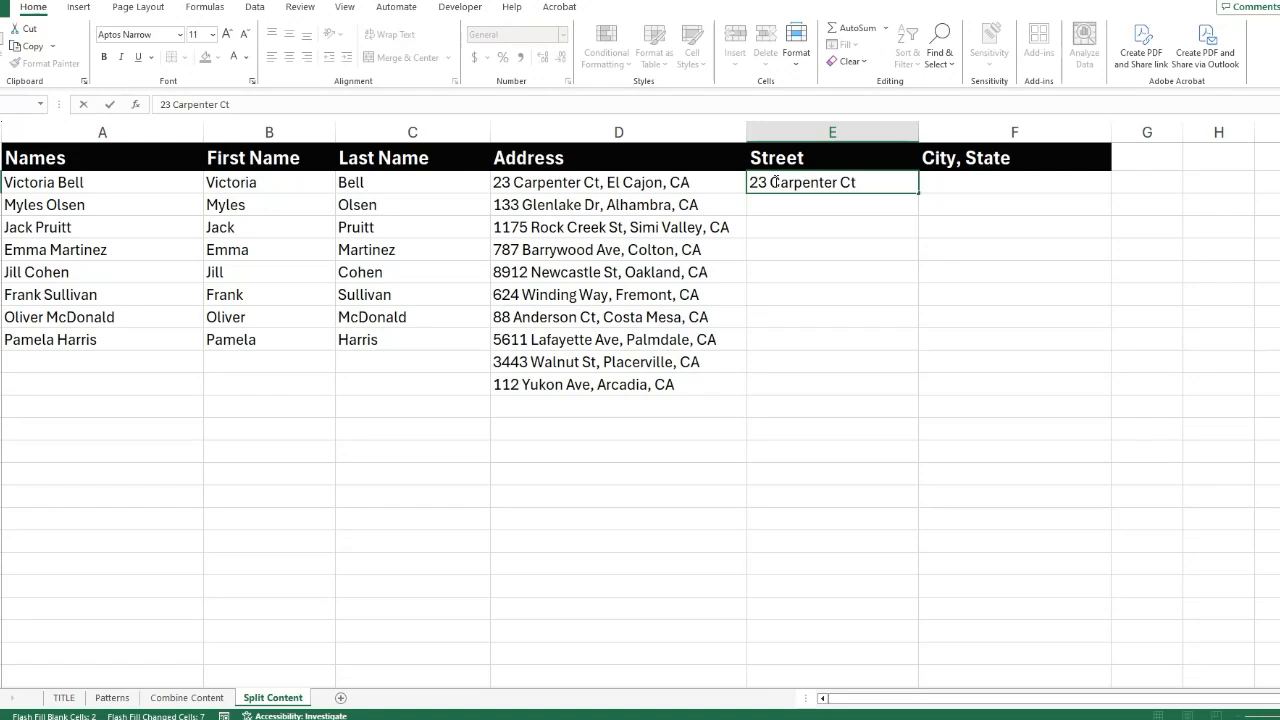
key(Return)
text(133 Glenlake Dr)
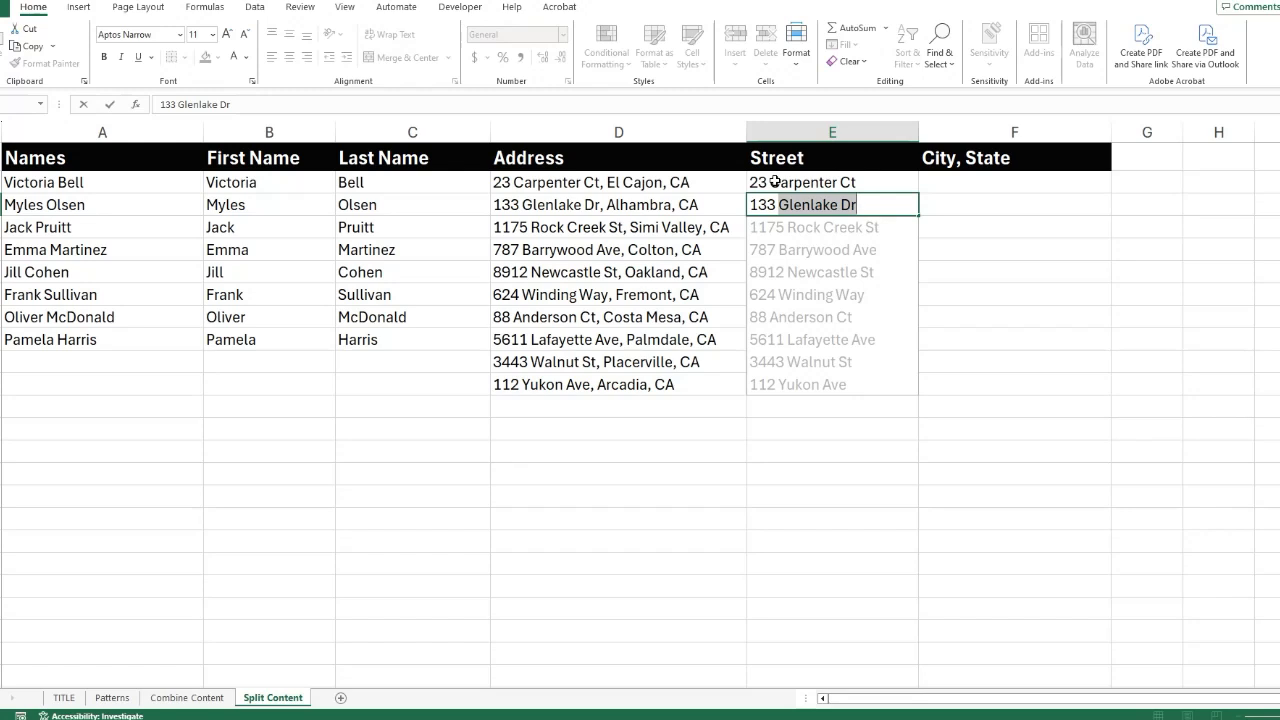
key(Return)
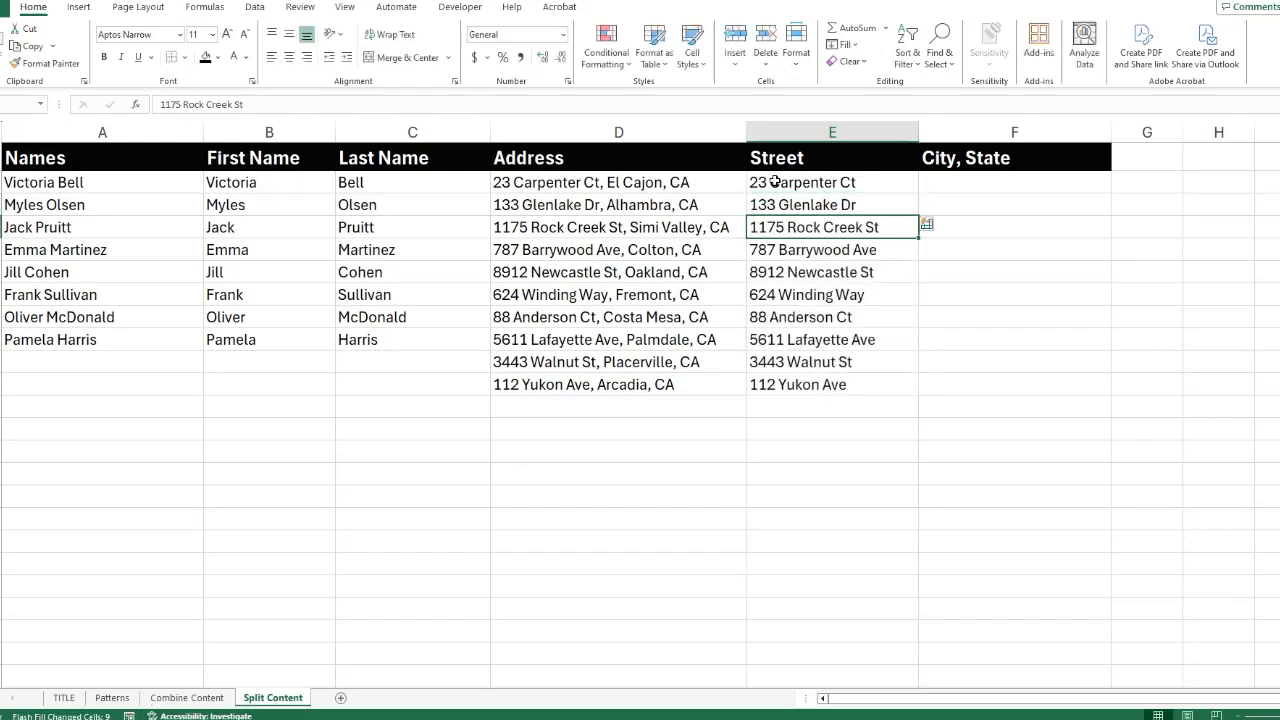
Enter the first address's city and state in the City, State column and Flash Fill the remaining rows from the second entry.
click(940, 182)
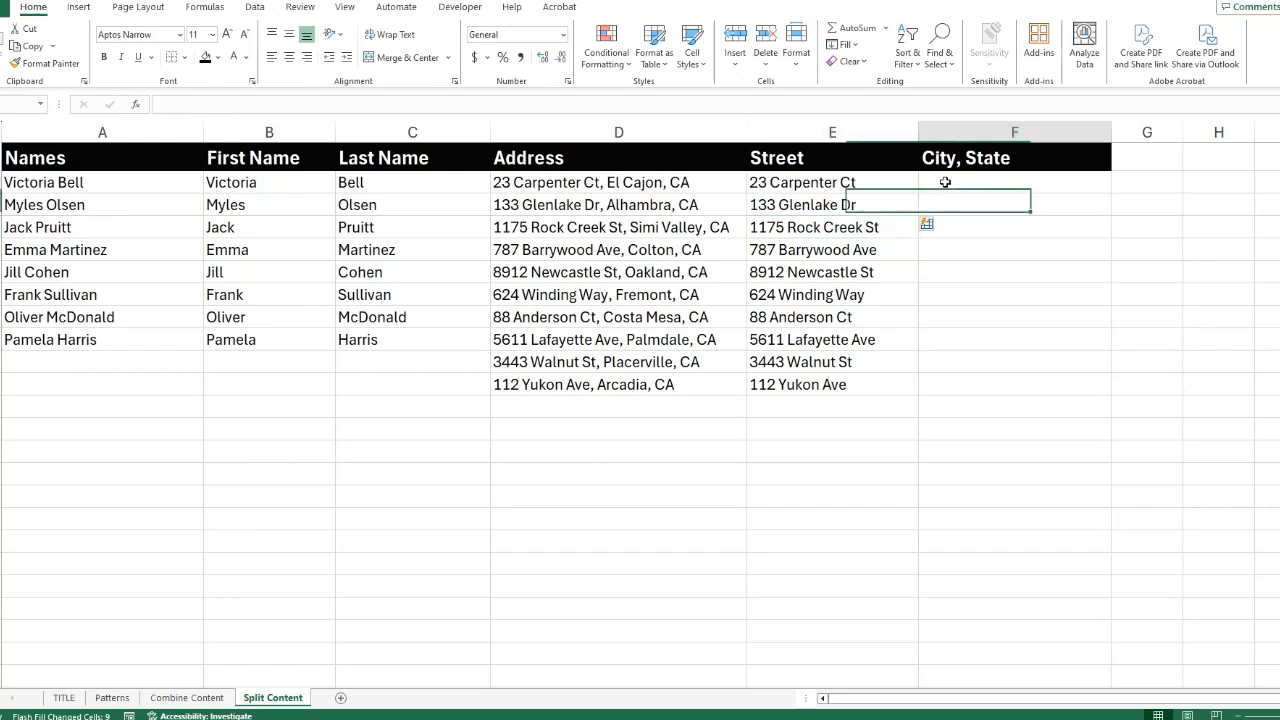
text(E)
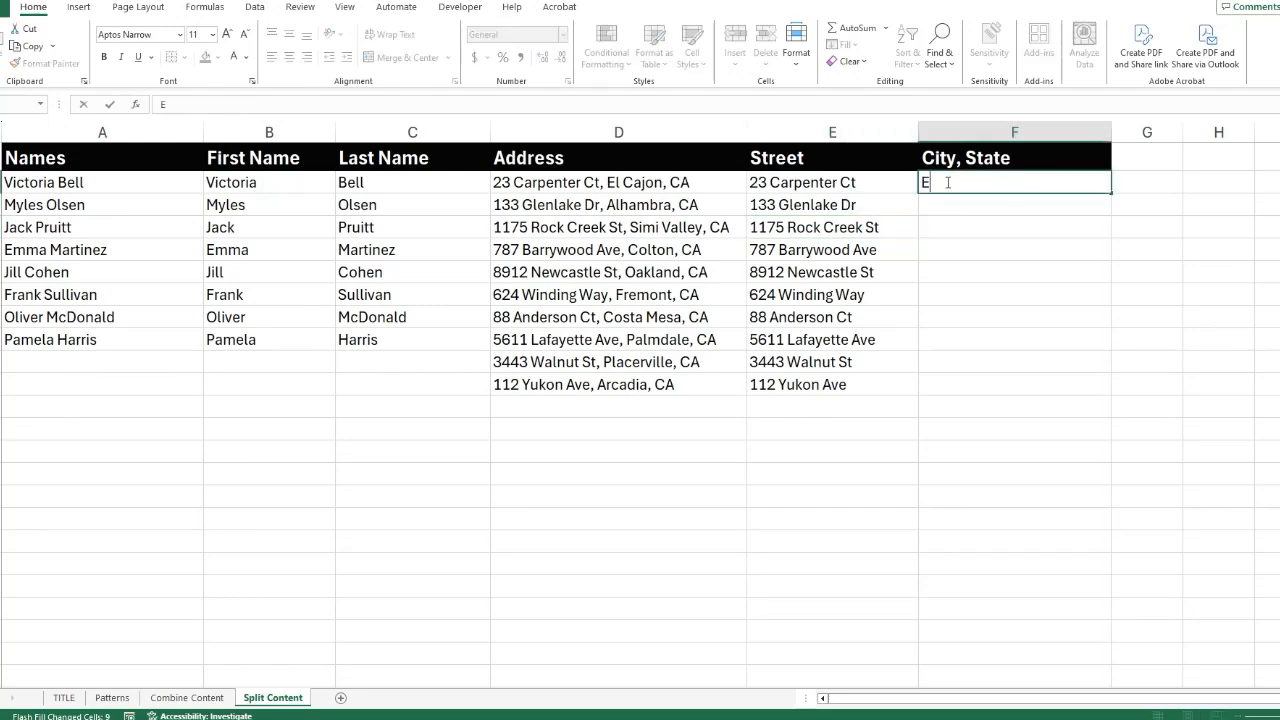
text(l Cajon, CA)
key(Return)
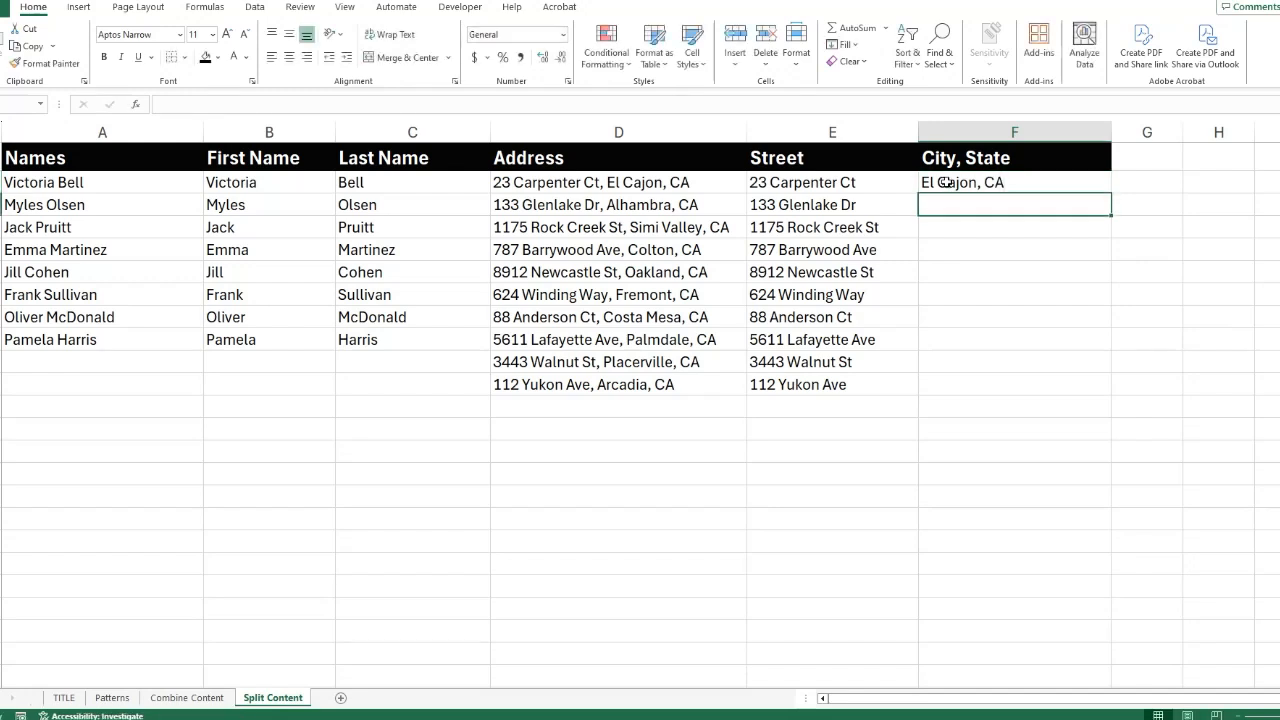
text(133)
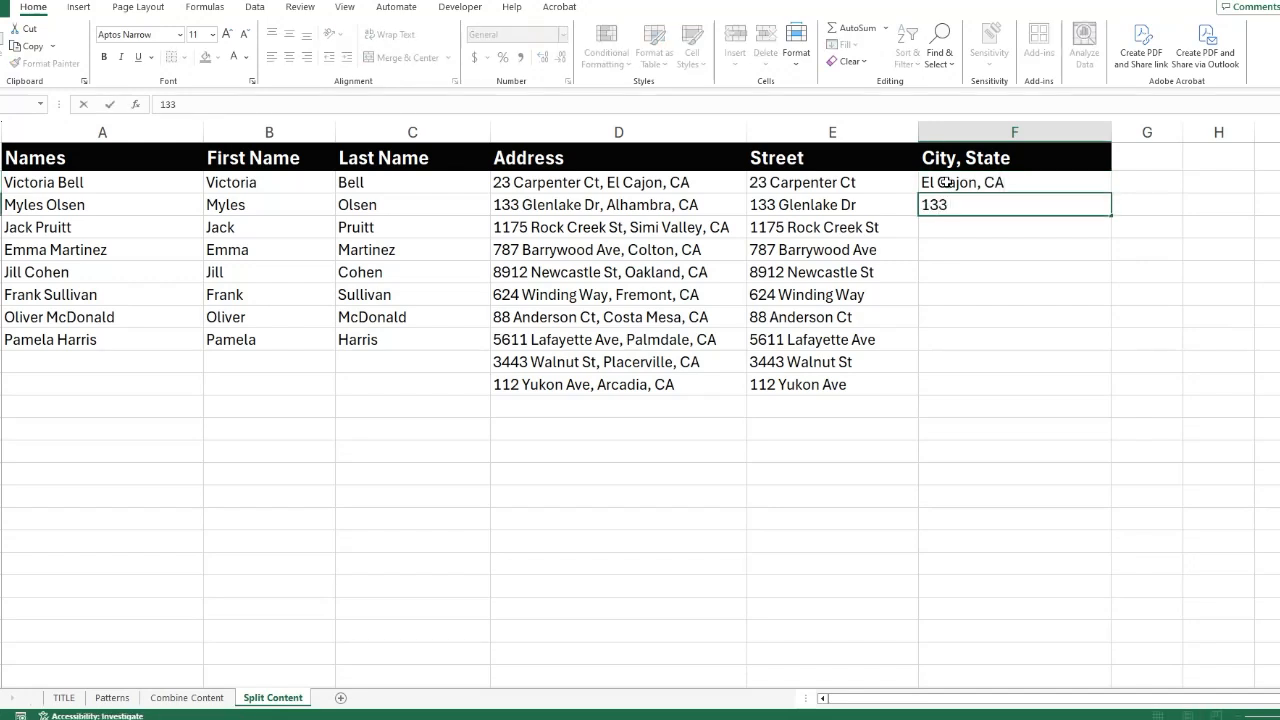
key(BackSpace)
key(BackSpace)
key(BackSpace)
text(Alhambra, CA)
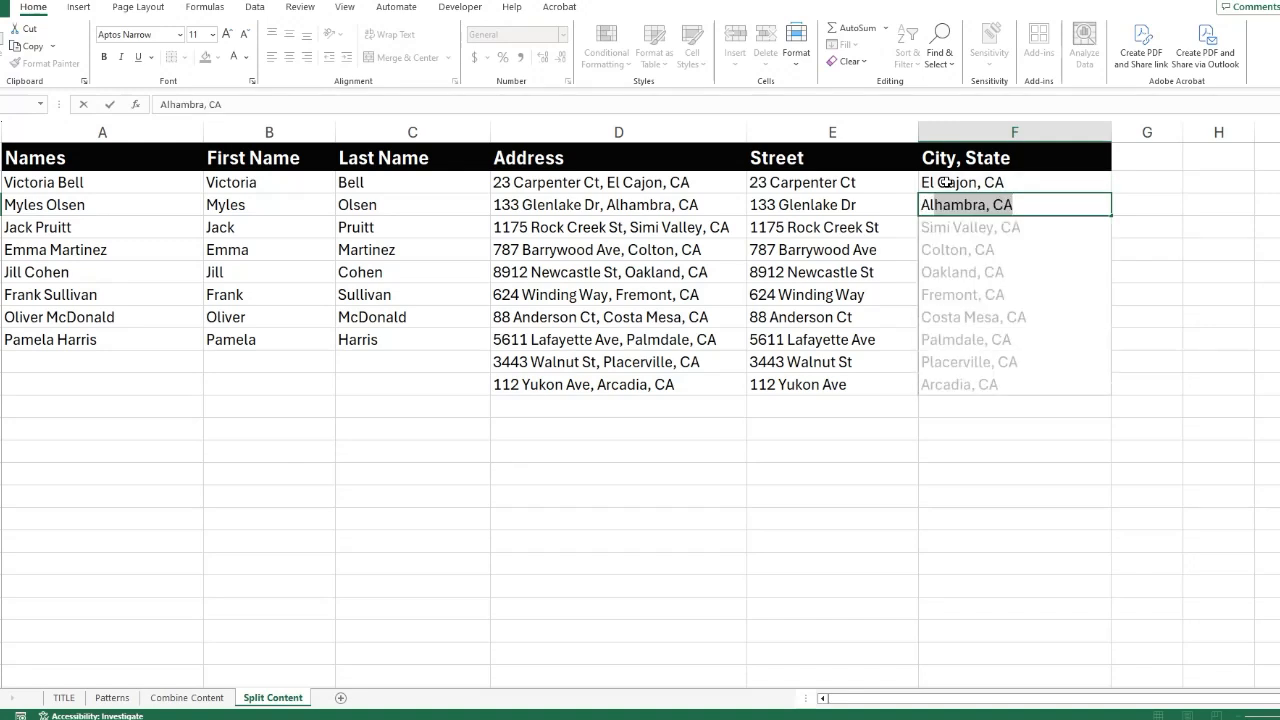
key(Return)
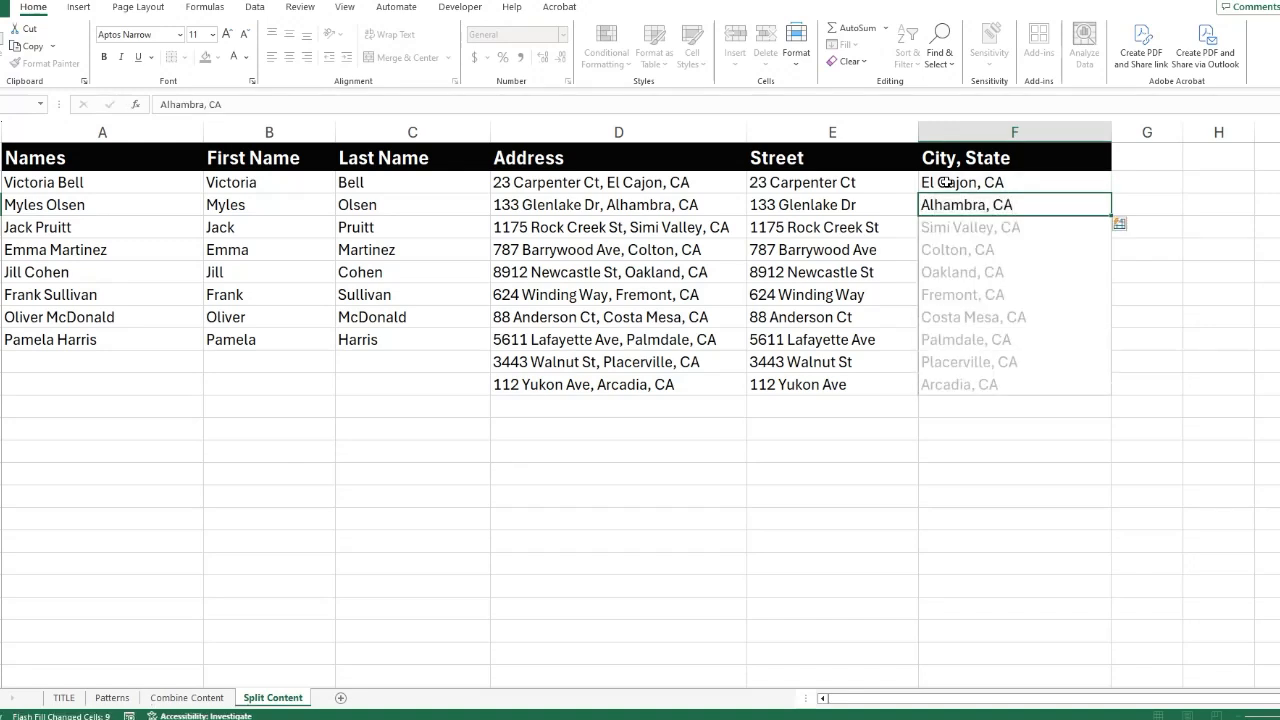